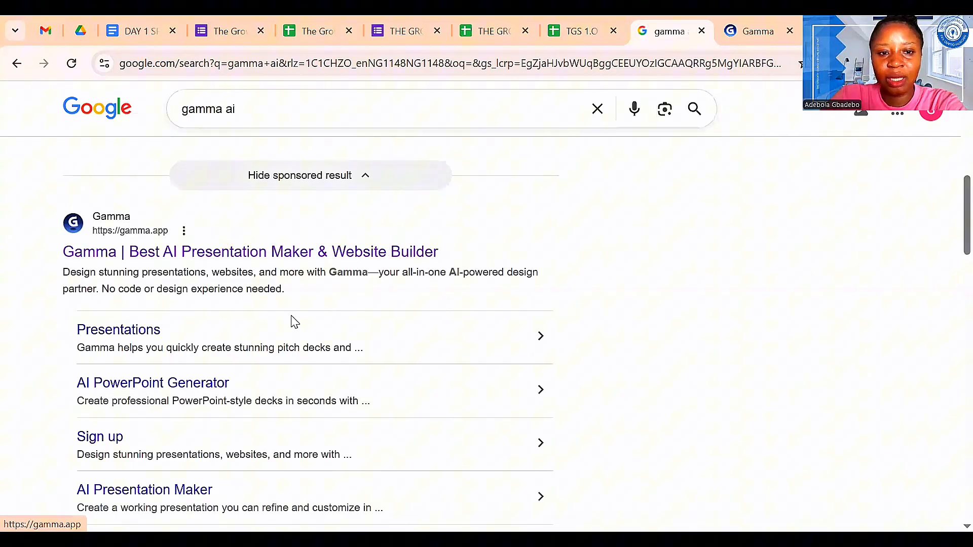
Step: Start a new AI creation from pasted text in Gamma and paste in the six-slide Virtual Assistant portfolio prompt
{"action": "left_click", "coordinate": [249, 254]}
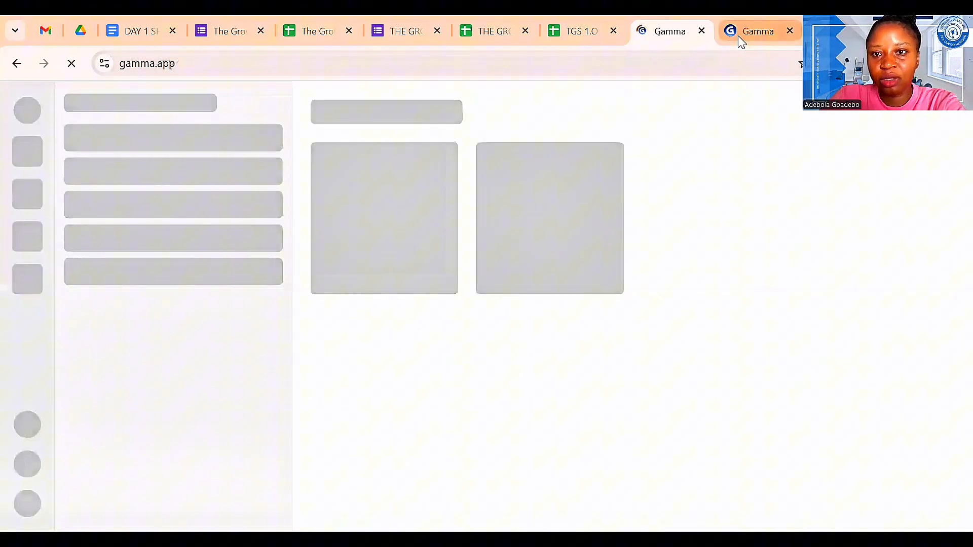
{"action": "left_click", "coordinate": [738, 35]}
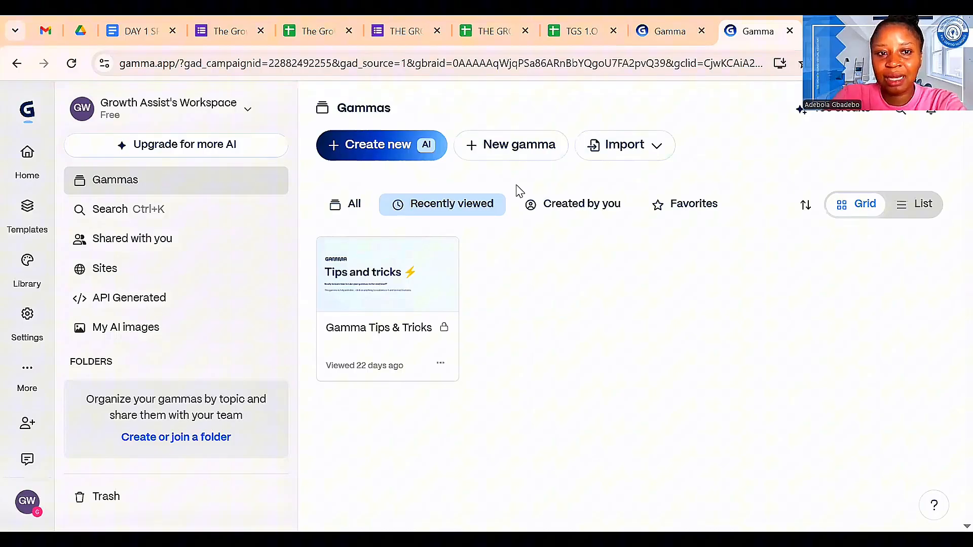
{"action": "left_click", "coordinate": [372, 148]}
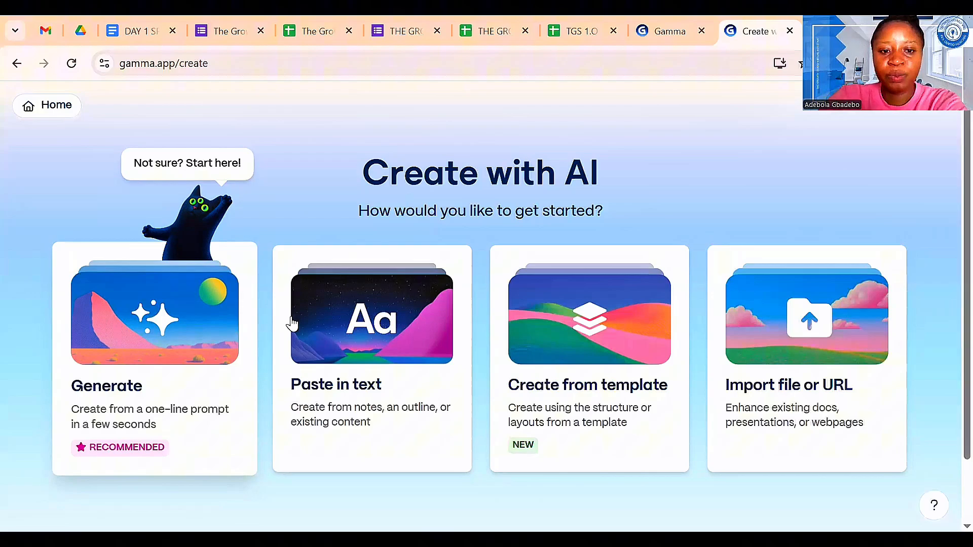
{"action": "left_click", "coordinate": [377, 370]}
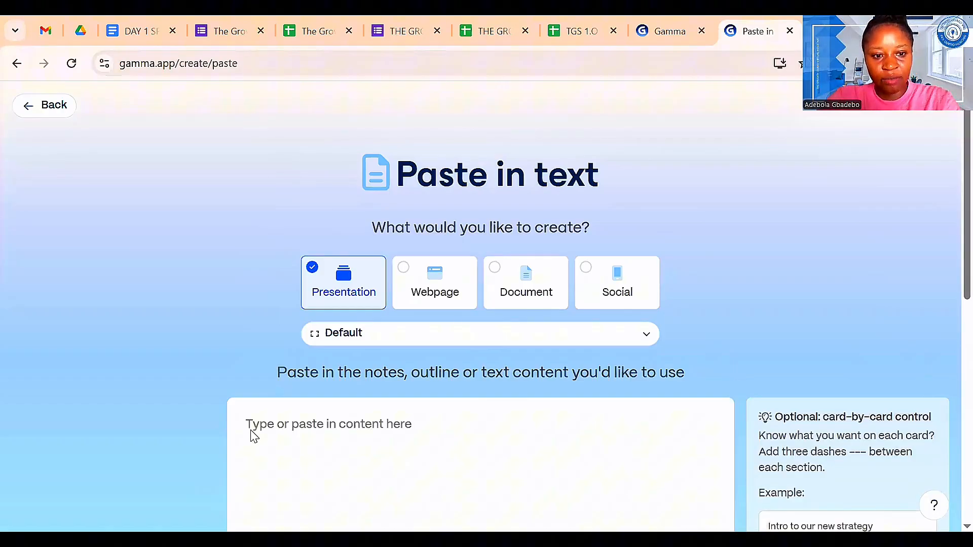
{"action": "key", "text": "ctrl+v"}
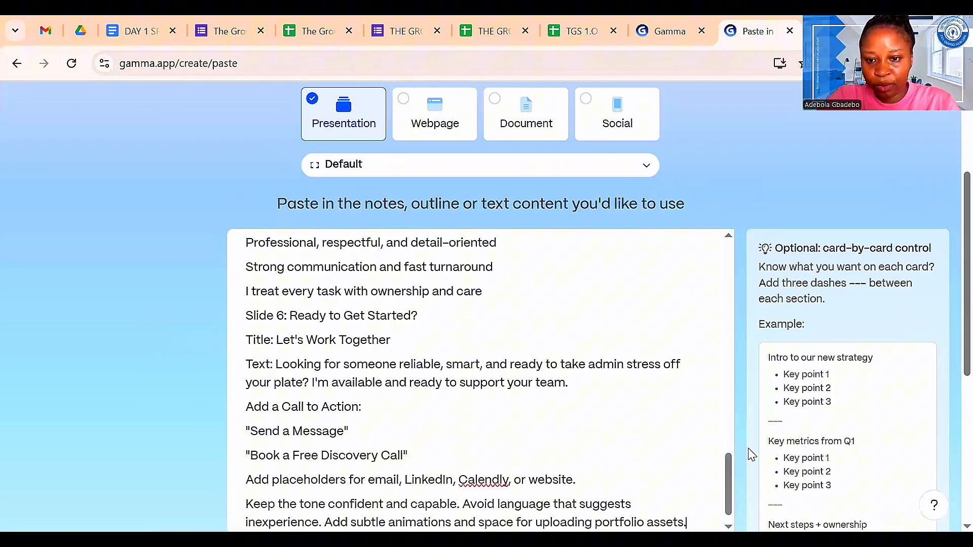
Step: Review the pasted portfolio prompt from the opening instructions through the slide 6 call to action and closing tone notes
{"action": "left_click_drag", "start_coordinate": [731, 463], "coordinate": [727, 234]}
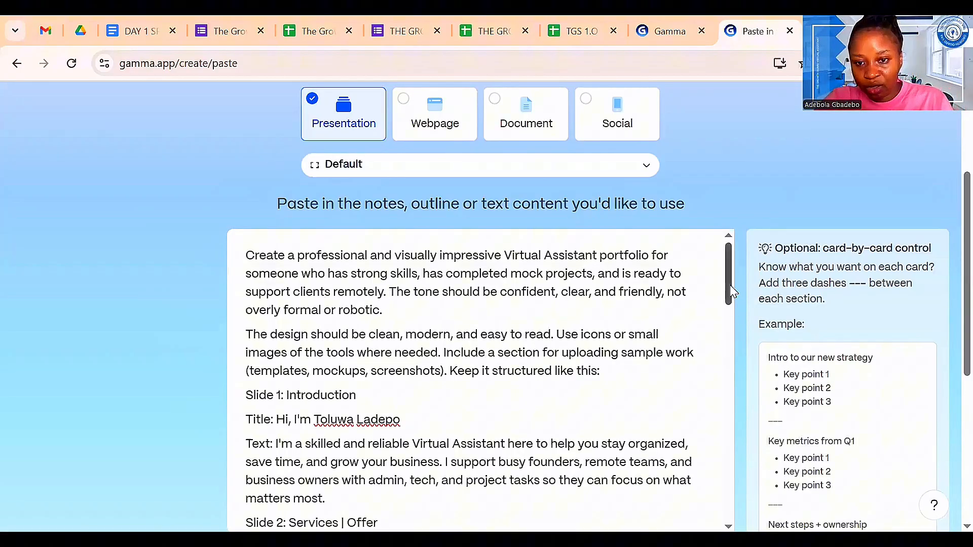
{"action": "left_click_drag", "start_coordinate": [729, 284], "coordinate": [726, 507]}
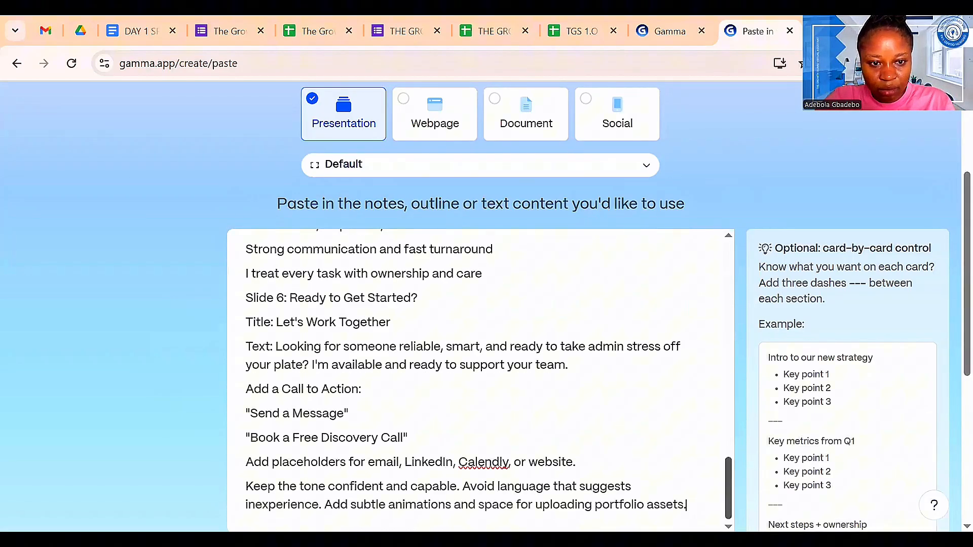
{"action": "scroll", "coordinate": [597, 482], "scroll_direction": "up", "scroll_amount": 2}
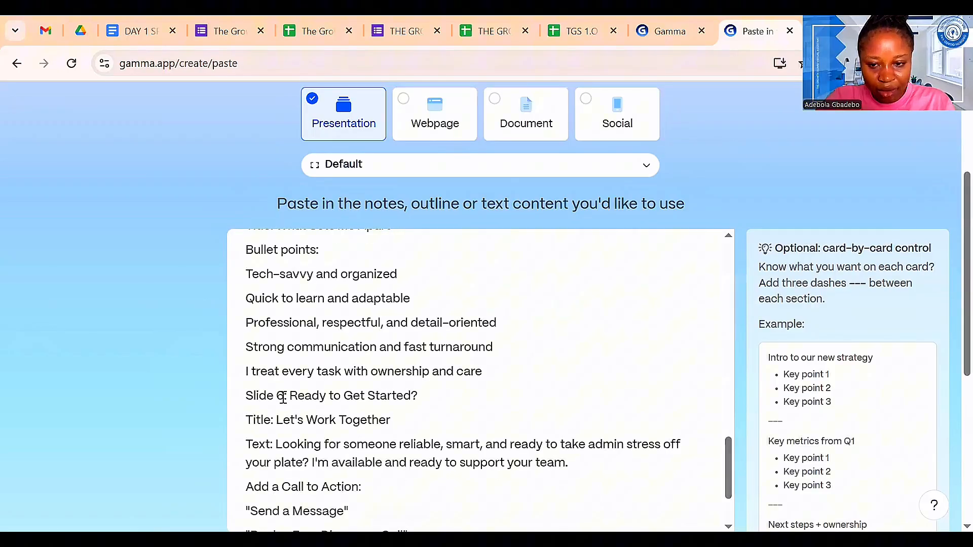
{"action": "left_click", "coordinate": [725, 394]}
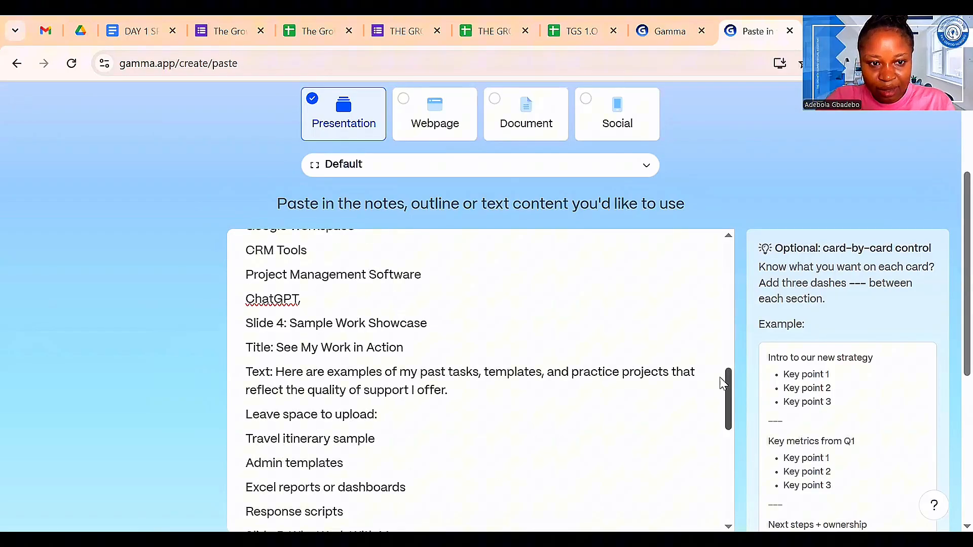
{"action": "scroll", "coordinate": [708, 329], "scroll_direction": "up", "scroll_amount": 5}
{"action": "scroll", "coordinate": [698, 304], "scroll_direction": "up", "scroll_amount": 5}
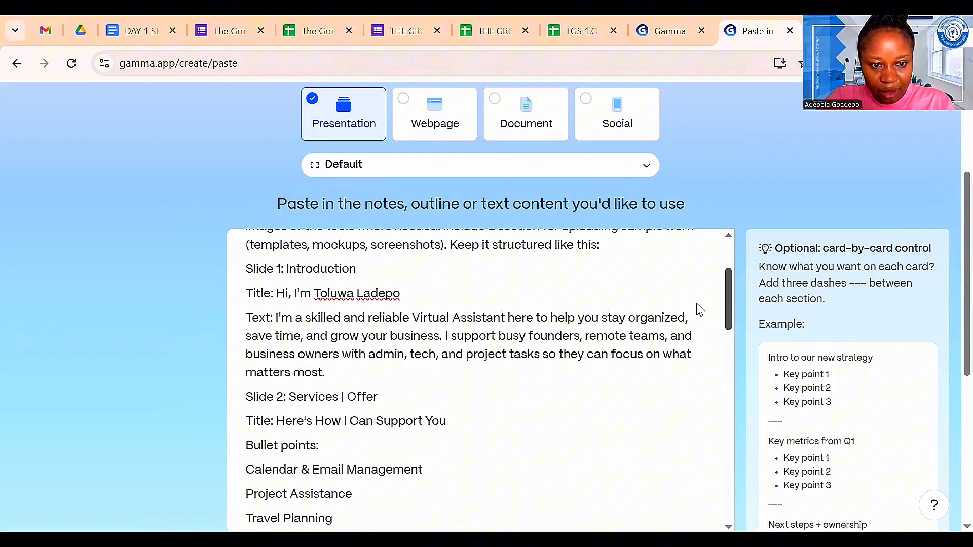
{"action": "scroll", "coordinate": [695, 297], "scroll_direction": "up", "scroll_amount": 1}
{"action": "scroll", "coordinate": [692, 291], "scroll_direction": "up", "scroll_amount": 1}
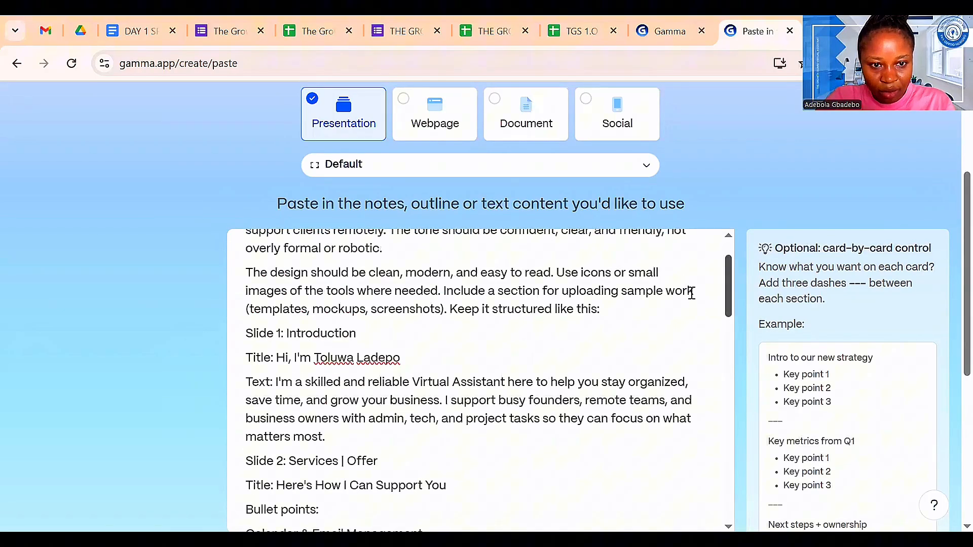
{"action": "scroll", "coordinate": [307, 292], "scroll_direction": "down", "scroll_amount": 1}
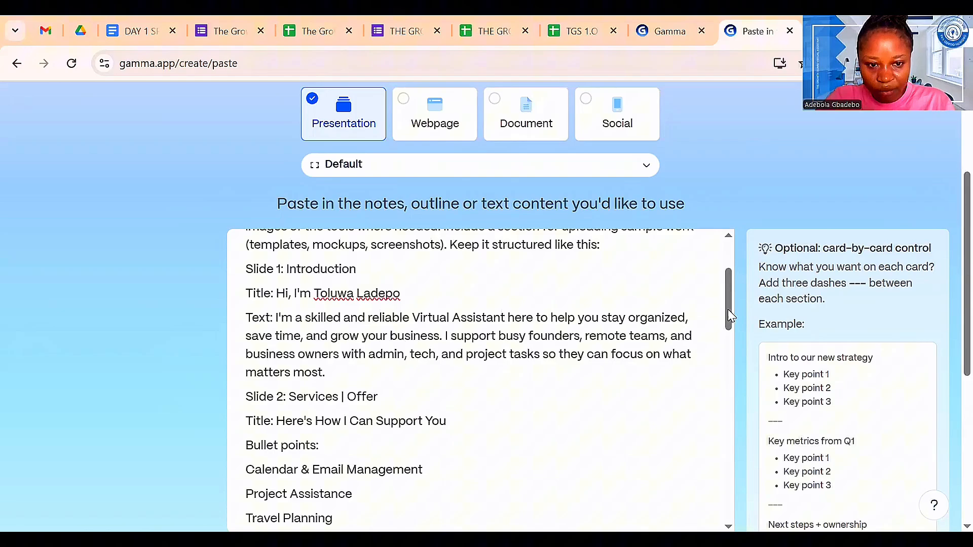
{"action": "scroll", "coordinate": [730, 345], "scroll_direction": "down", "scroll_amount": 2}
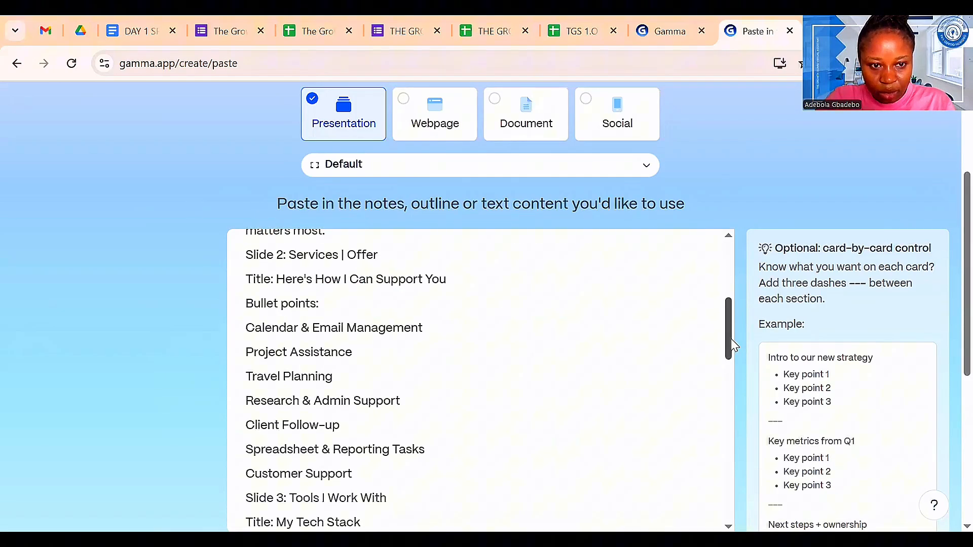
{"action": "scroll", "coordinate": [728, 367], "scroll_direction": "down", "scroll_amount": 1}
{"action": "scroll", "coordinate": [724, 373], "scroll_direction": "down", "scroll_amount": 1}
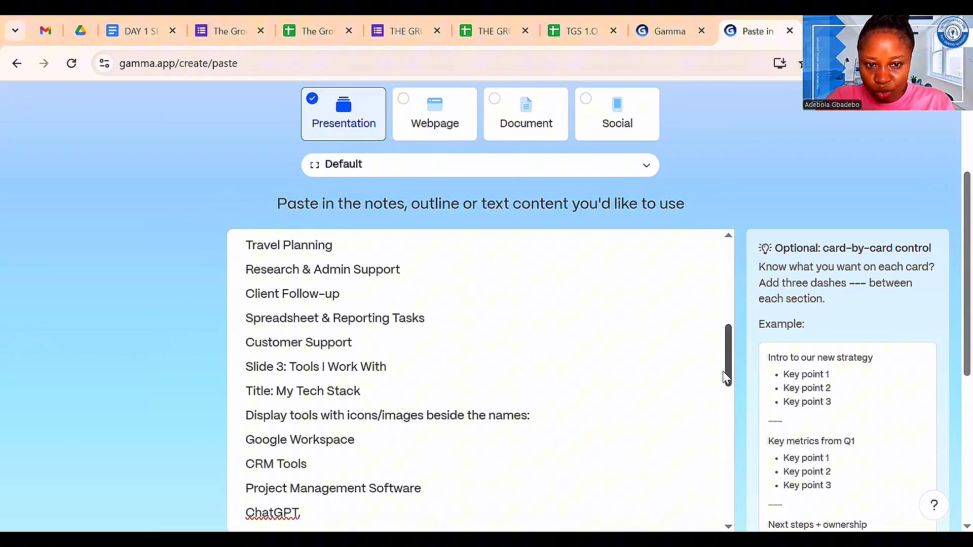
{"action": "scroll", "coordinate": [725, 393], "scroll_direction": "down", "scroll_amount": 1}
{"action": "scroll", "coordinate": [724, 406], "scroll_direction": "down", "scroll_amount": 2}
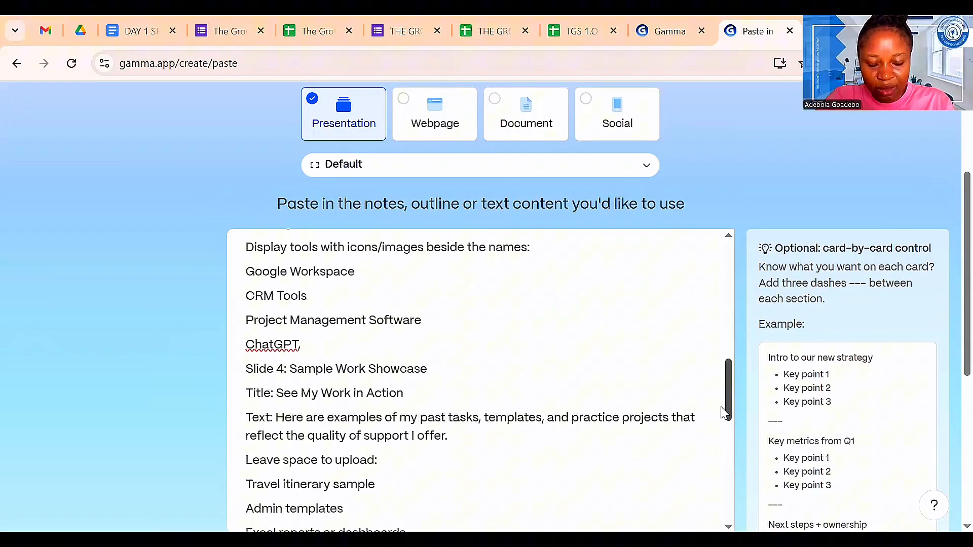
{"action": "scroll", "coordinate": [721, 423], "scroll_direction": "down", "scroll_amount": 1}
{"action": "scroll", "coordinate": [720, 431], "scroll_direction": "down", "scroll_amount": 1}
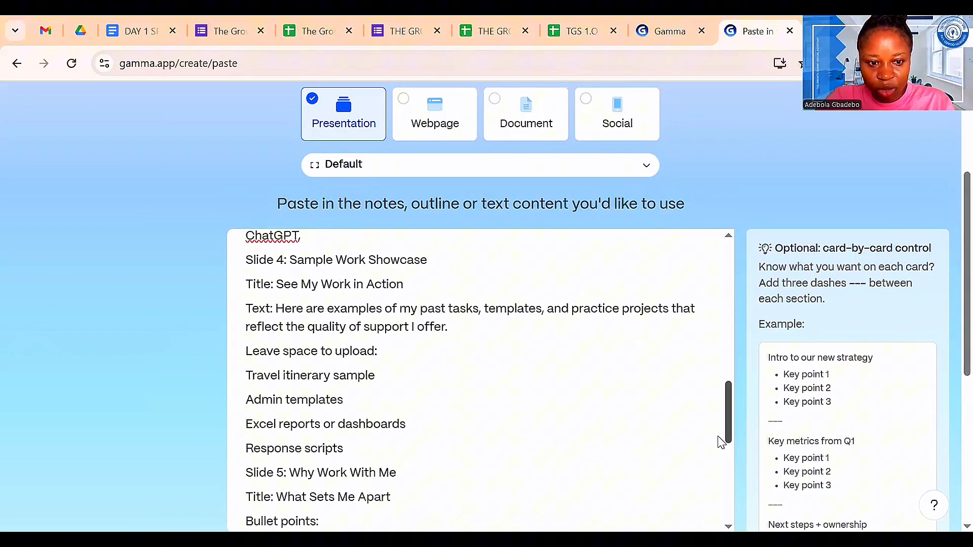
{"action": "scroll", "coordinate": [720, 471], "scroll_direction": "down", "scroll_amount": 3}
{"action": "scroll", "coordinate": [722, 471], "scroll_direction": "down", "scroll_amount": 3}
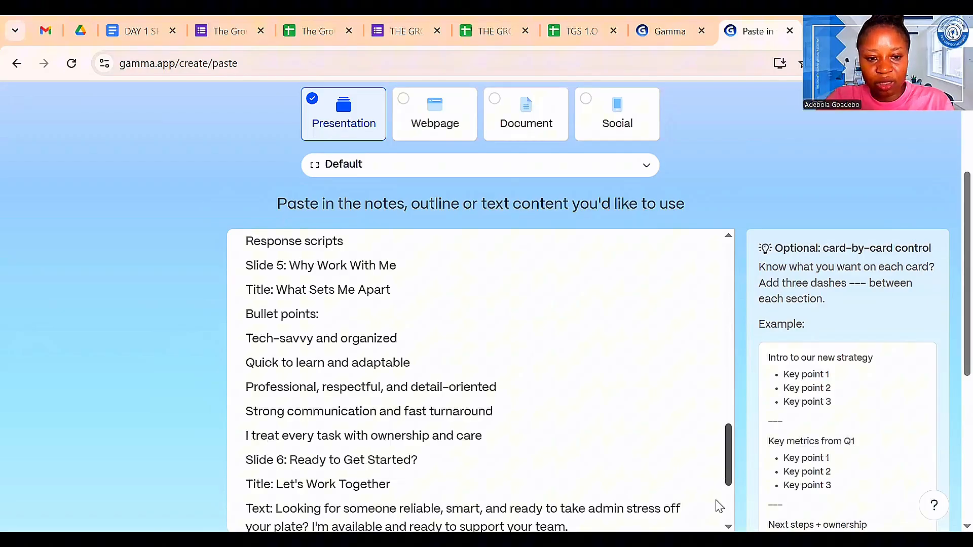
{"action": "scroll", "coordinate": [720, 508], "scroll_direction": "down", "scroll_amount": 4}
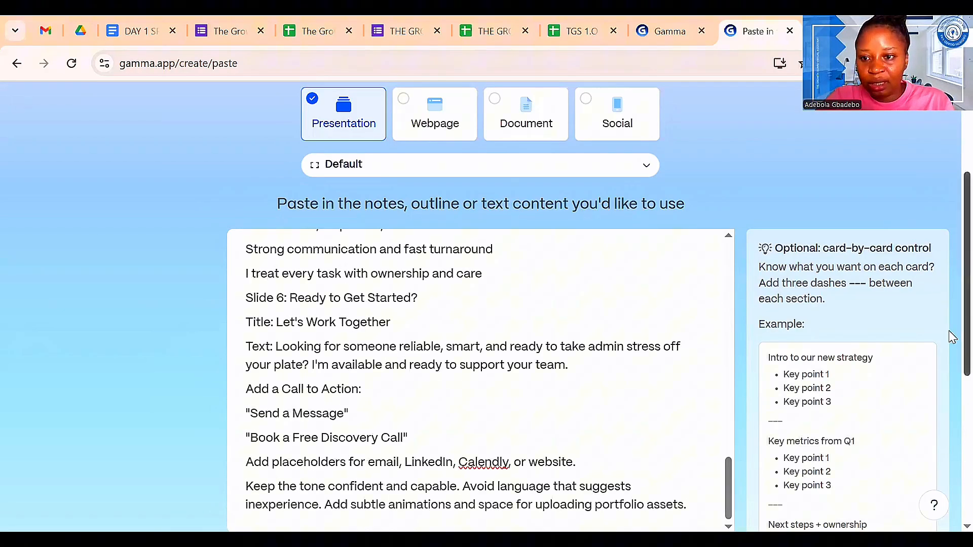
Step: Choose to generate the presentation from notes or an outline and continue to the prompt editor
{"action": "scroll", "coordinate": [952, 385], "scroll_direction": "down", "scroll_amount": 2}
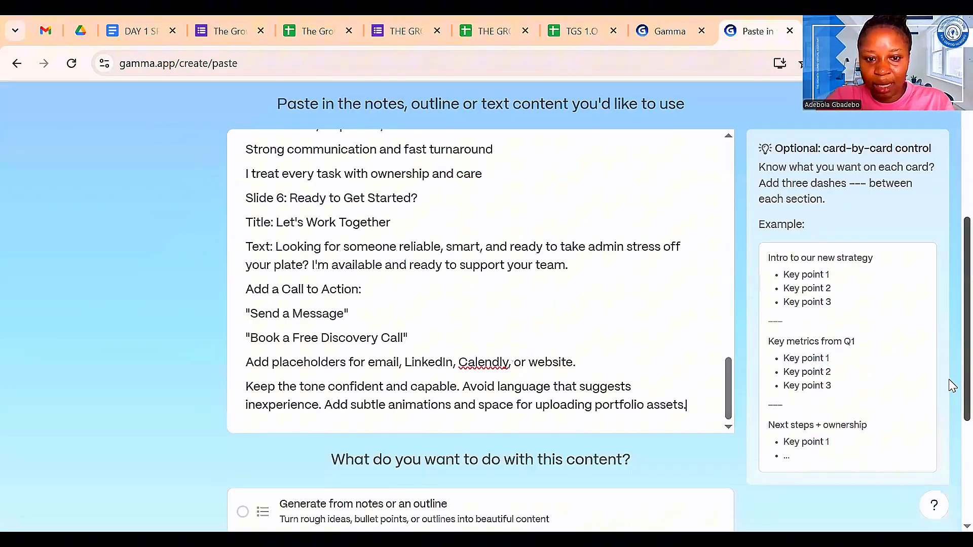
{"action": "scroll", "coordinate": [950, 410], "scroll_direction": "down", "scroll_amount": 1}
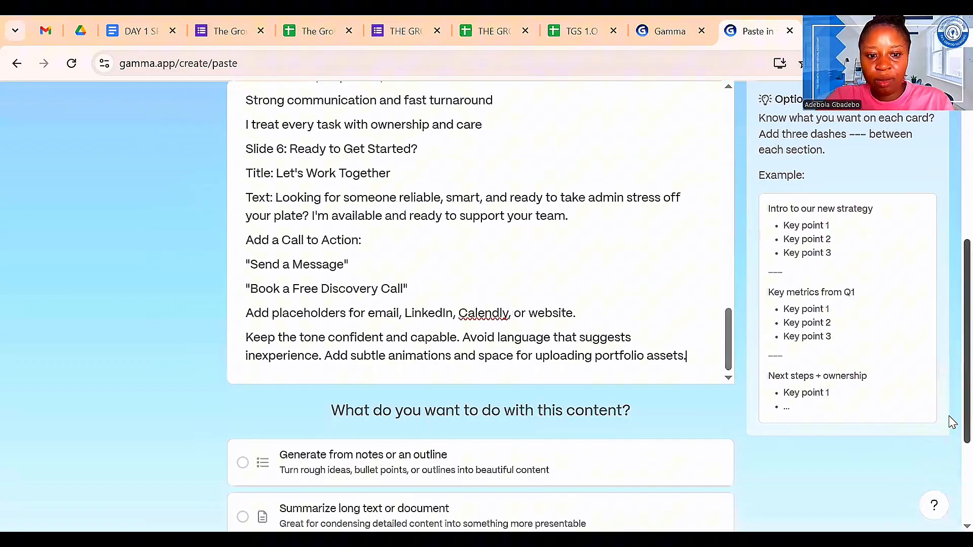
{"action": "scroll", "coordinate": [952, 433], "scroll_direction": "down", "scroll_amount": 1}
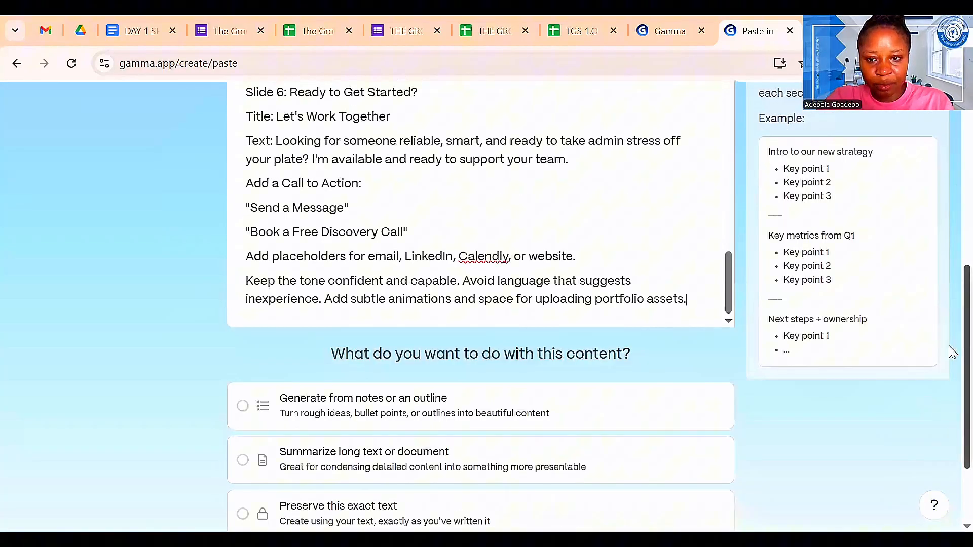
{"action": "scroll", "coordinate": [951, 334], "scroll_direction": "up", "scroll_amount": 4}
{"action": "scroll", "coordinate": [951, 435], "scroll_direction": "down", "scroll_amount": 3}
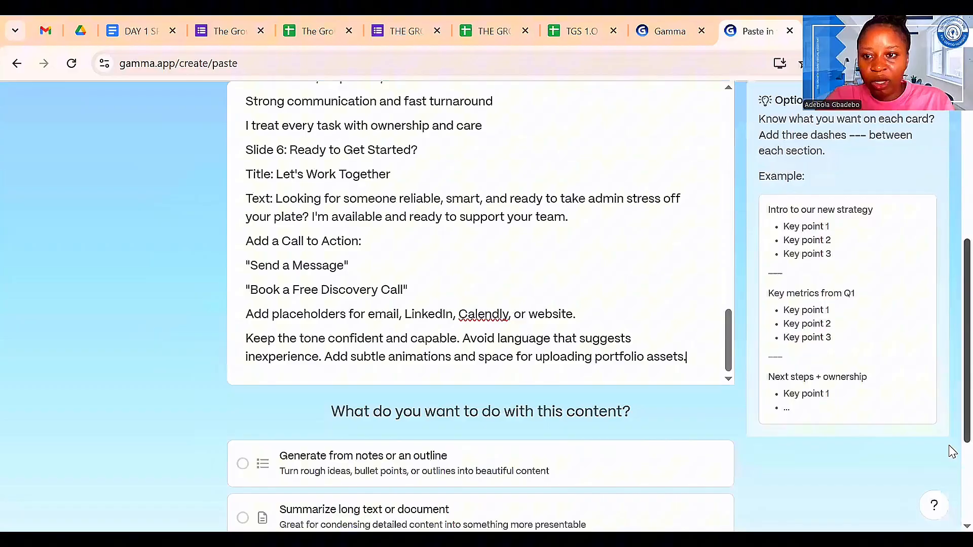
{"action": "scroll", "coordinate": [951, 456], "scroll_direction": "down", "scroll_amount": 3}
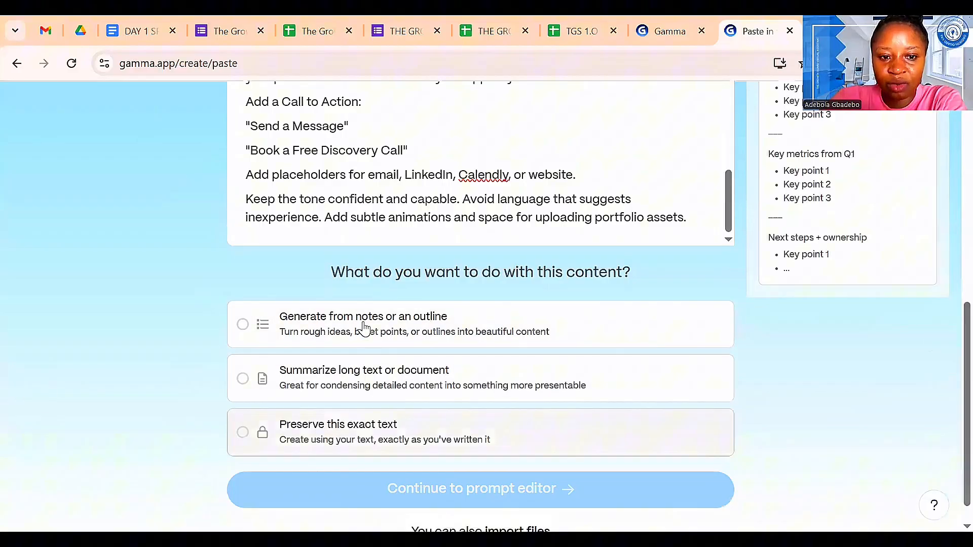
{"action": "left_click", "coordinate": [243, 327]}
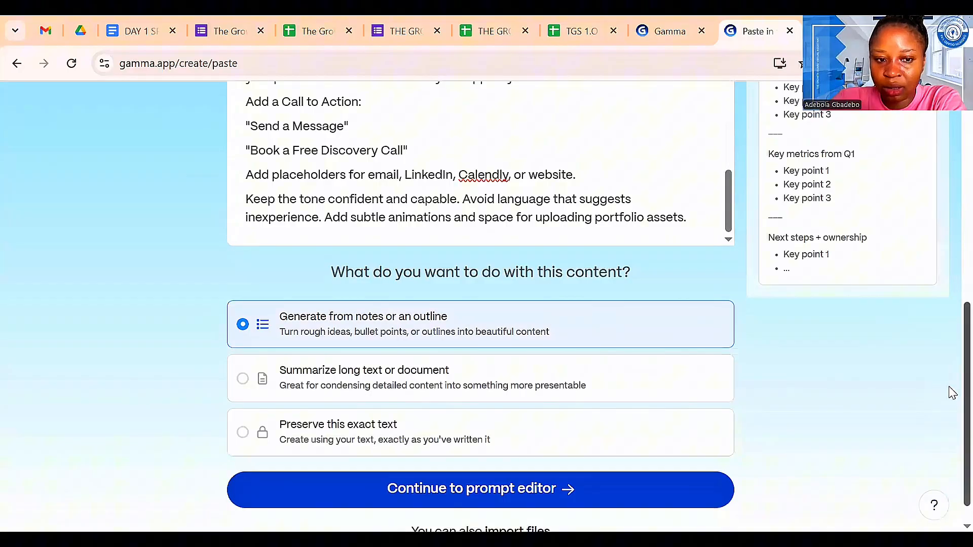
{"action": "scroll", "coordinate": [950, 395], "scroll_direction": "down", "scroll_amount": 1}
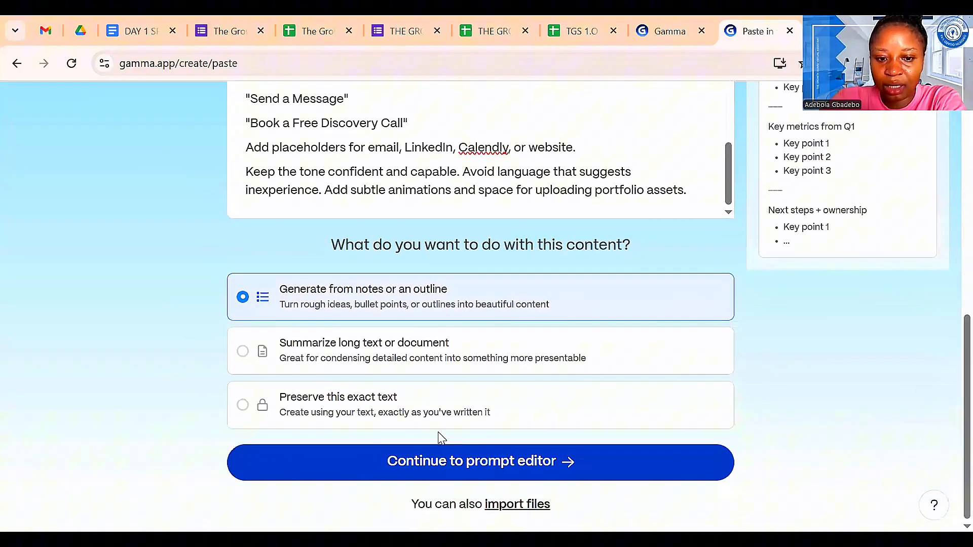
{"action": "left_click", "coordinate": [443, 460]}
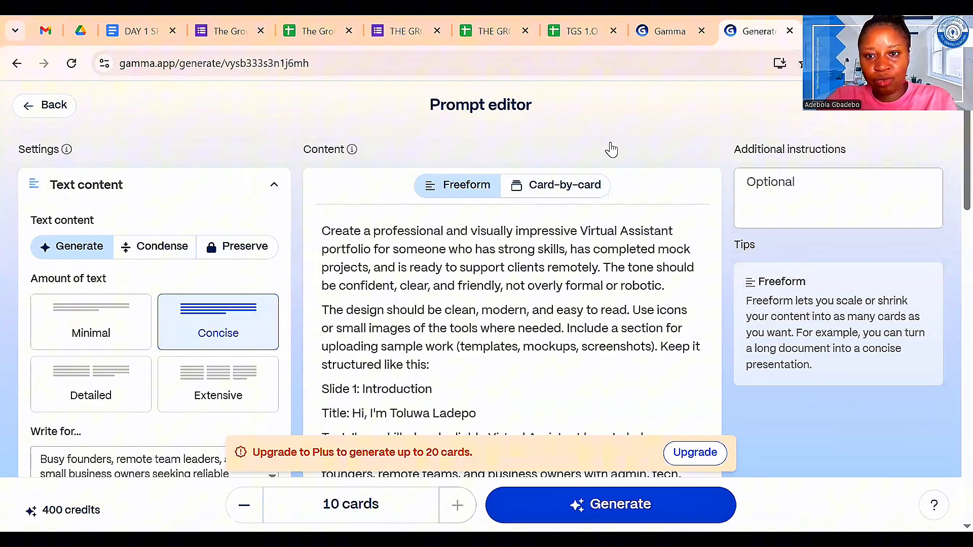
Step: Examine the prompt editor's settings for text content, amount of text, audience, tone, output language and visual theme
{"action": "key", "text": "ctrl+minus"}
{"action": "key", "text": "ctrl+minus"}
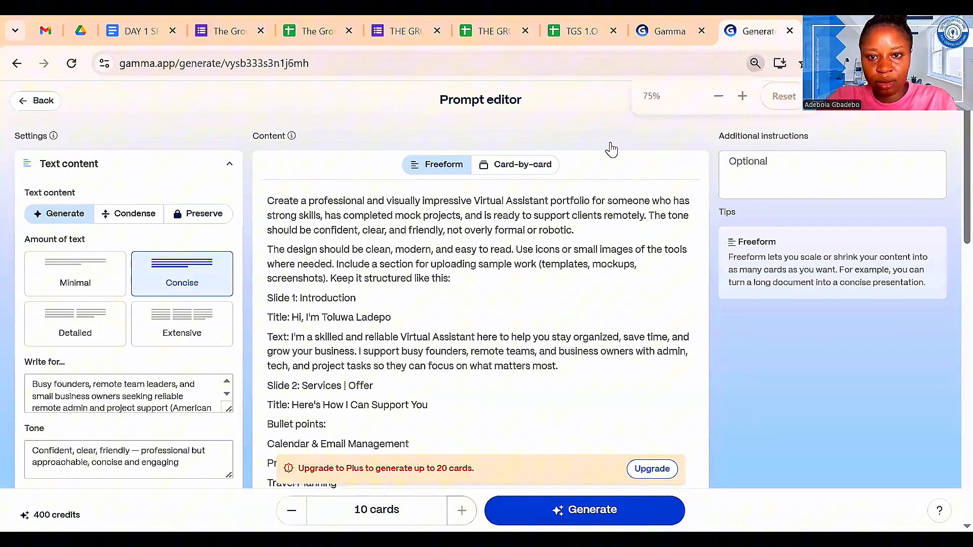
{"action": "key", "text": "ctrl+minus"}
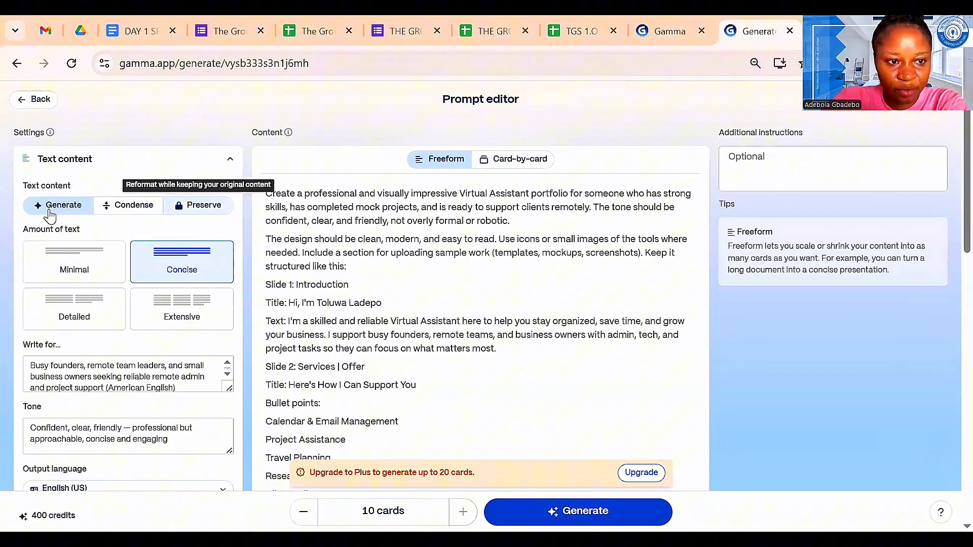
{"action": "left_click", "coordinate": [131, 206]}
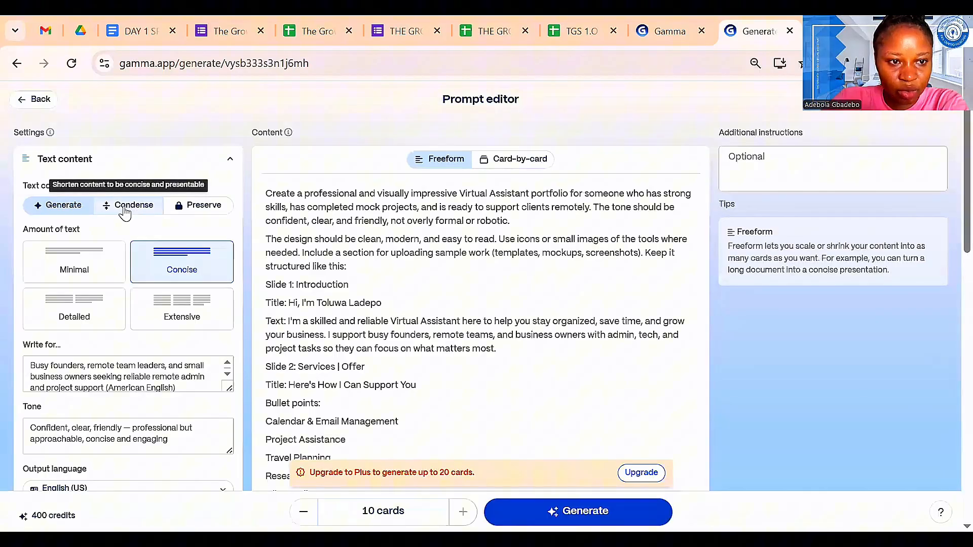
{"action": "left_click", "coordinate": [71, 208]}
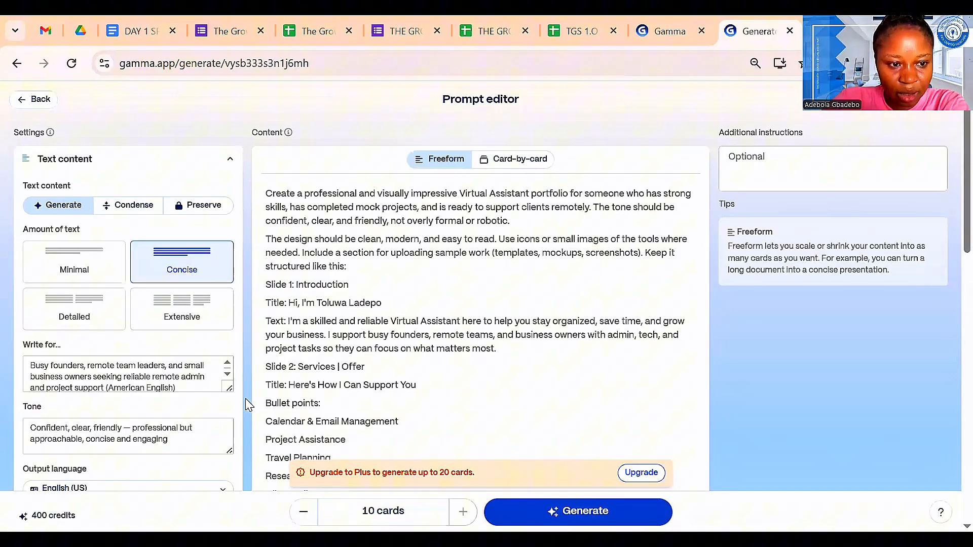
{"action": "left_click_drag", "start_coordinate": [249, 395], "coordinate": [254, 370]}
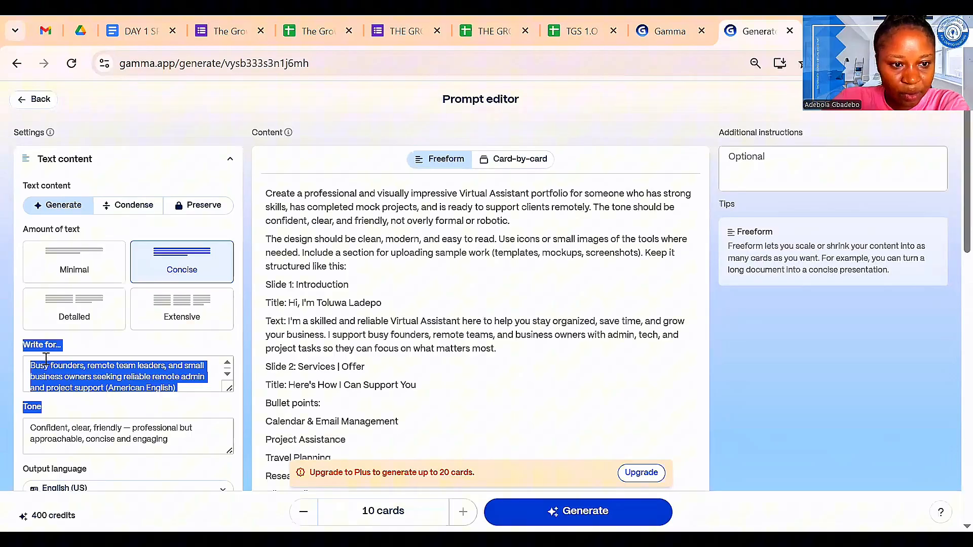
{"action": "left_click", "coordinate": [50, 375]}
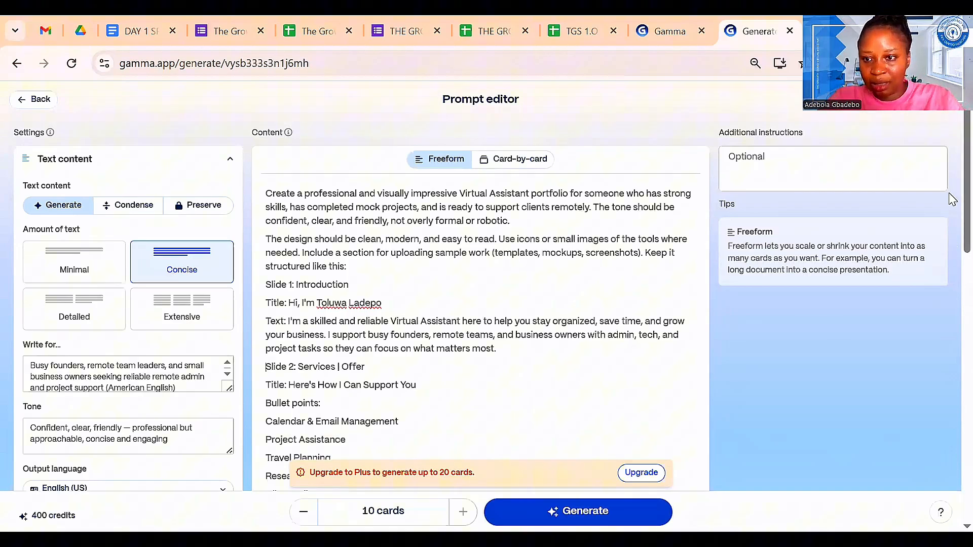
{"action": "scroll", "coordinate": [952, 248], "scroll_direction": "down", "scroll_amount": 1}
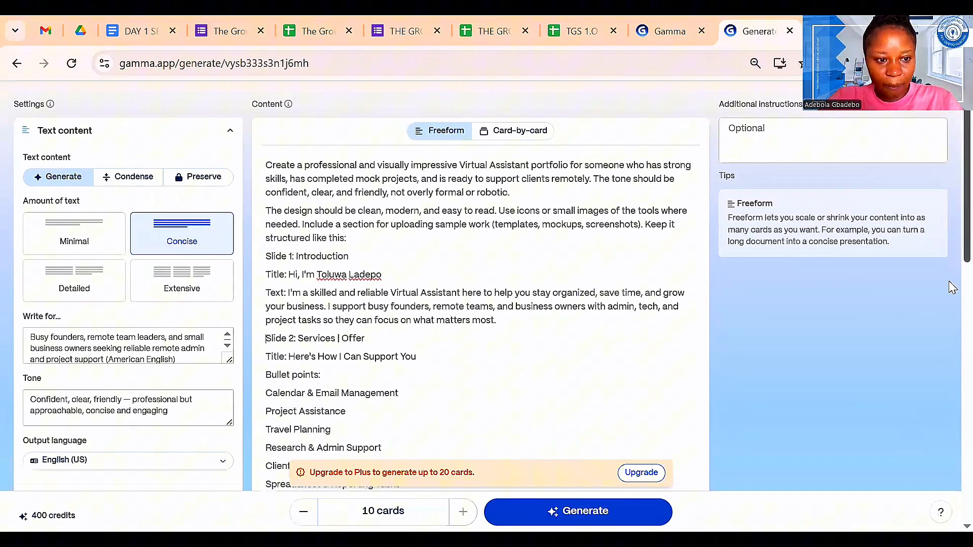
{"action": "scroll", "coordinate": [952, 278], "scroll_direction": "down", "scroll_amount": 2}
{"action": "scroll", "coordinate": [952, 309], "scroll_direction": "down", "scroll_amount": 3}
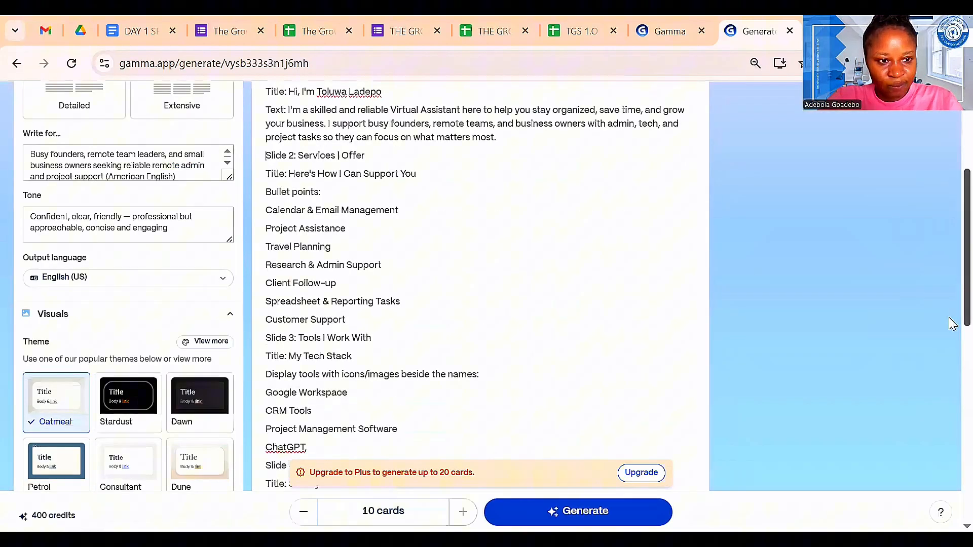
{"action": "scroll", "coordinate": [952, 332], "scroll_direction": "down", "scroll_amount": 1}
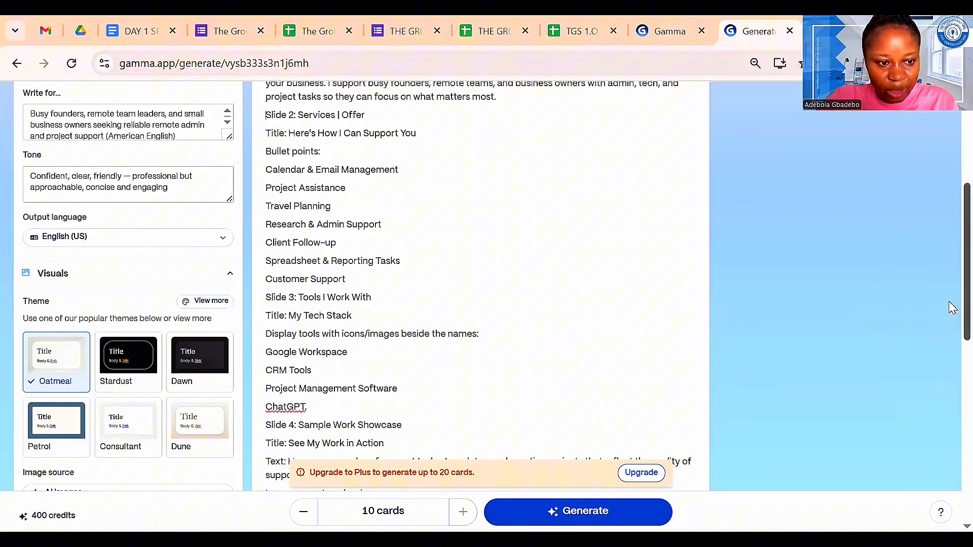
Step: Reduce the number of cards to 6 and generate the presentation
{"action": "scroll", "coordinate": [953, 314], "scroll_direction": "down", "scroll_amount": 4}
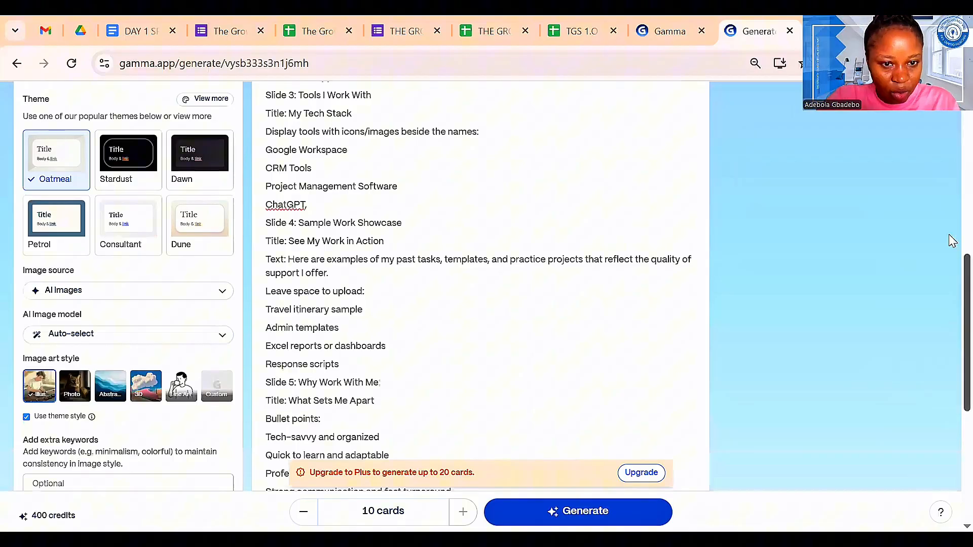
{"action": "scroll", "coordinate": [952, 240], "scroll_direction": "up", "scroll_amount": 5}
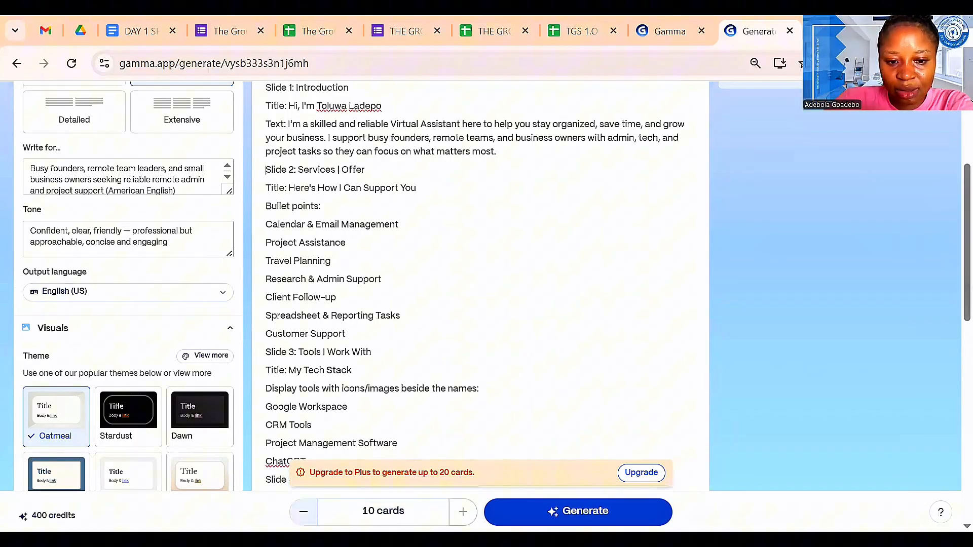
{"action": "left_click", "coordinate": [303, 512]}
{"action": "left_click", "coordinate": [303, 511]}
{"action": "left_click", "coordinate": [303, 511]}
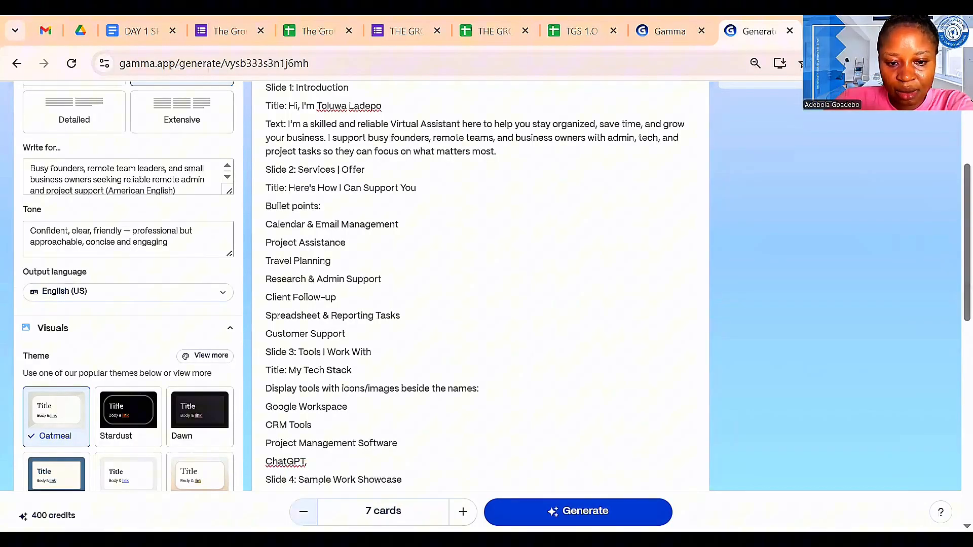
{"action": "left_click", "coordinate": [303, 511]}
{"action": "left_click", "coordinate": [611, 512]}
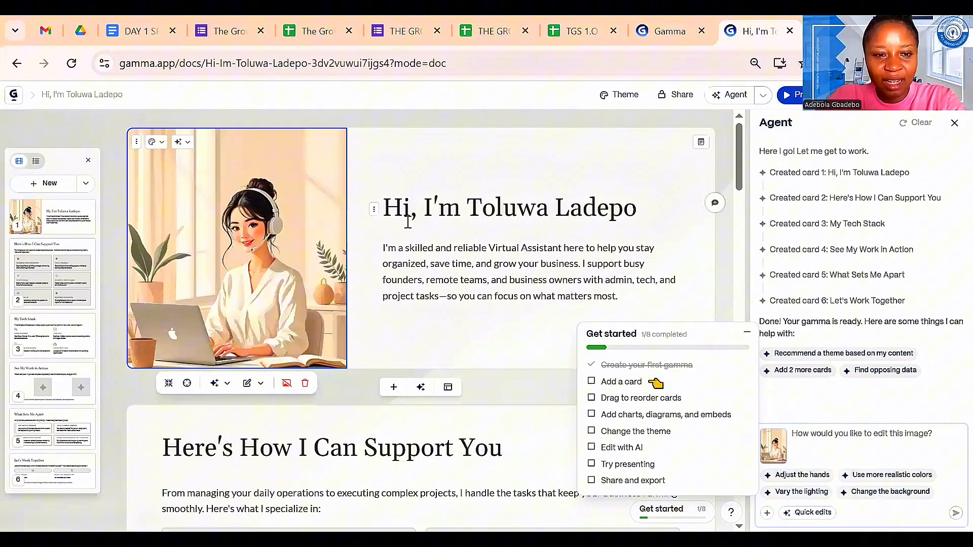
Step: Edit the introduction card's image, switch its source to Image upload or URL, and start choosing a file to upload
{"action": "right_click", "coordinate": [261, 205]}
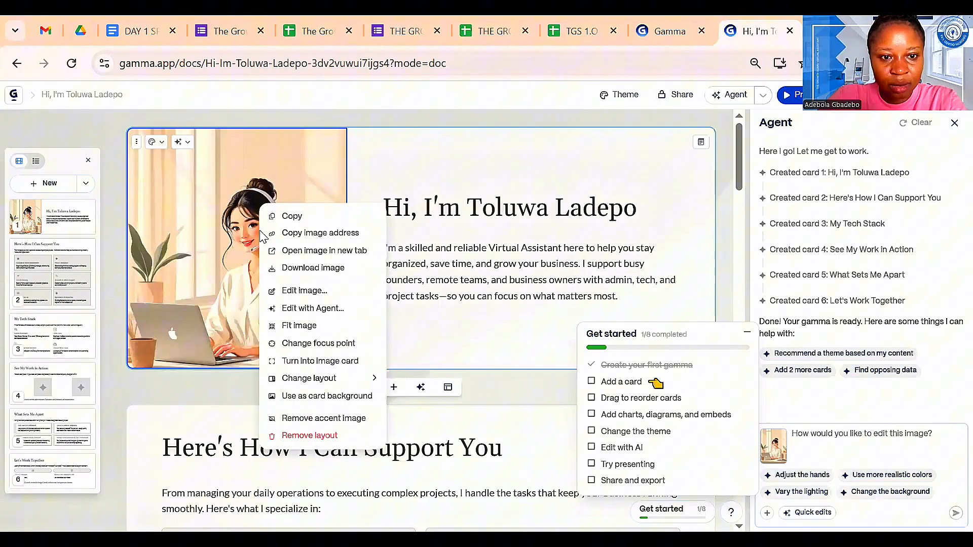
{"action": "left_click", "coordinate": [301, 291]}
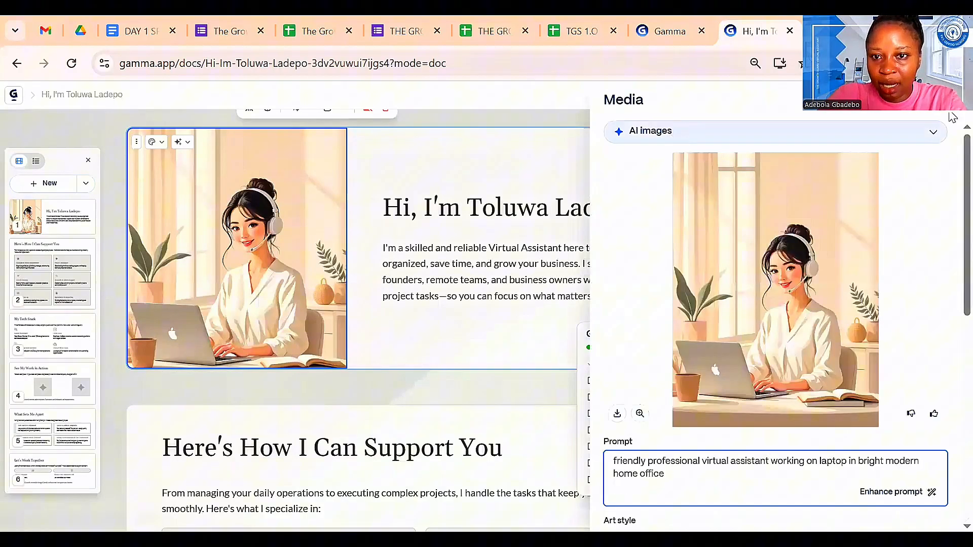
{"action": "left_click", "coordinate": [934, 134]}
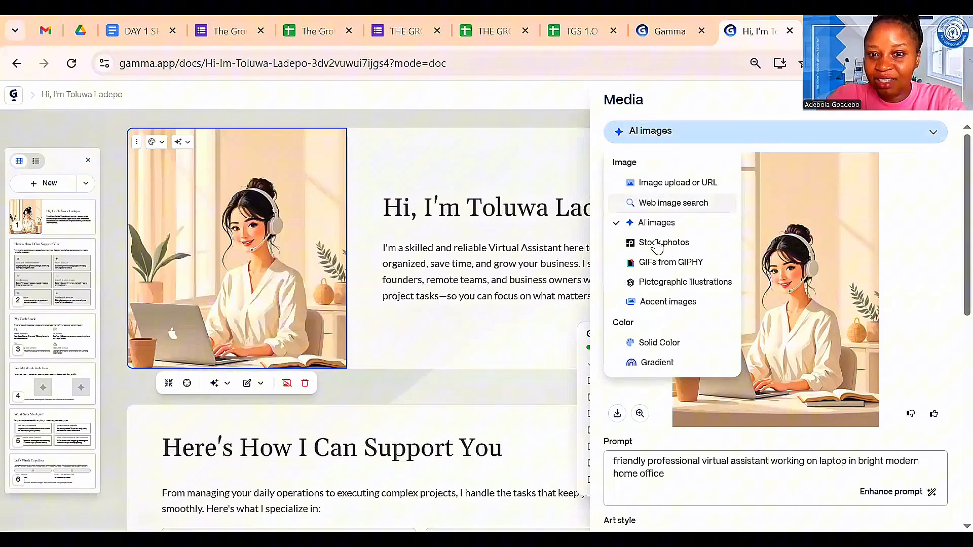
{"action": "left_click", "coordinate": [659, 183]}
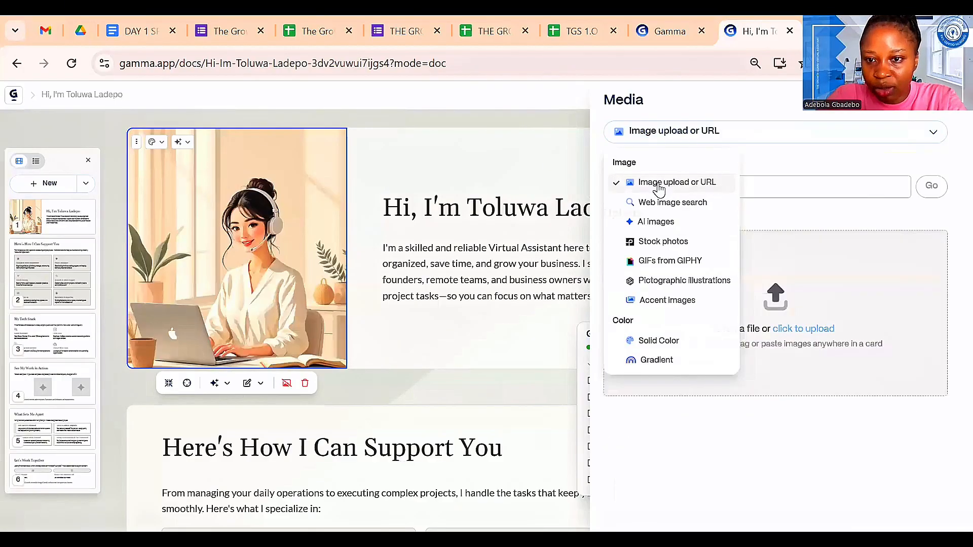
{"action": "left_click", "coordinate": [789, 329]}
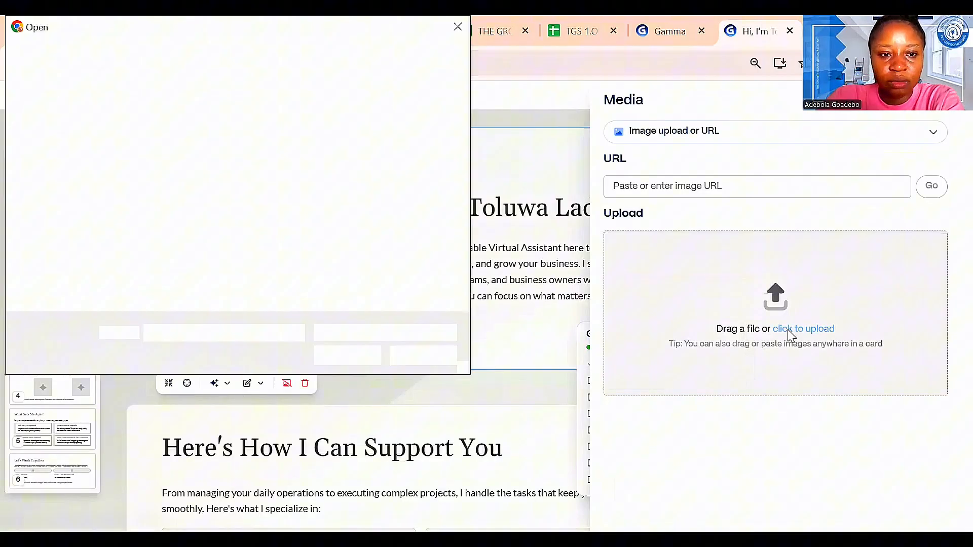
Step: Upload the photo ADE 3 from the Documents folder as the introduction card's image
{"action": "left_click", "coordinate": [66, 201]}
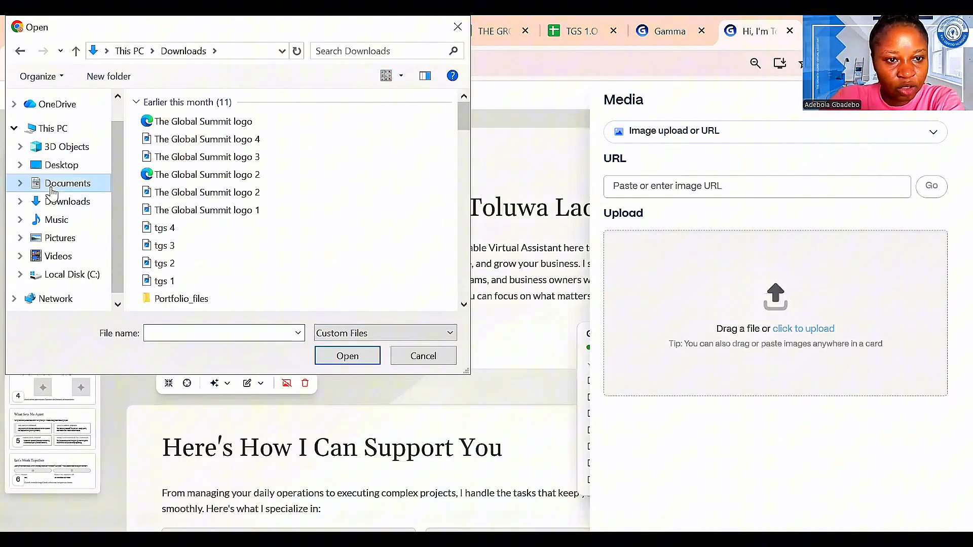
{"action": "left_click", "coordinate": [91, 183]}
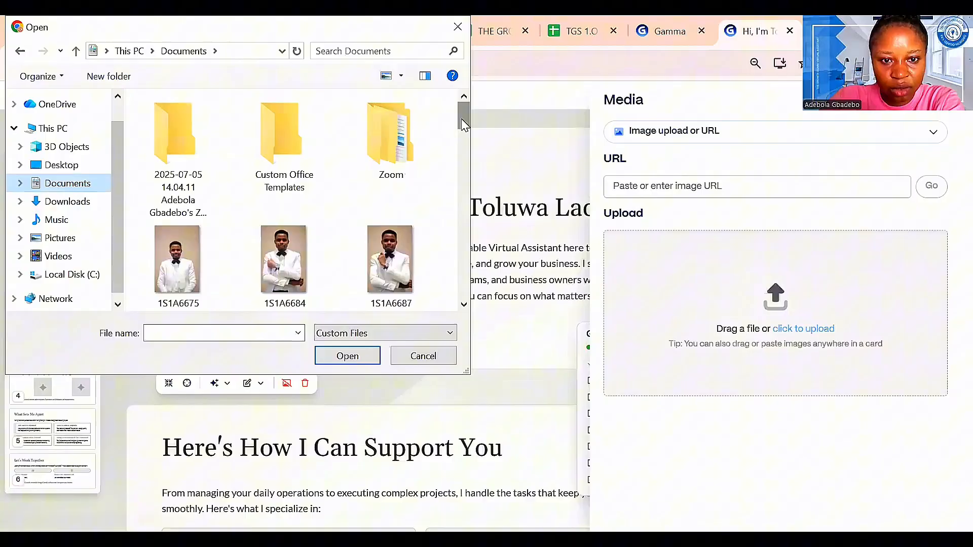
{"action": "left_click_drag", "start_coordinate": [463, 124], "coordinate": [466, 225]}
{"action": "scroll", "coordinate": [462, 251], "scroll_direction": "up", "scroll_amount": 1}
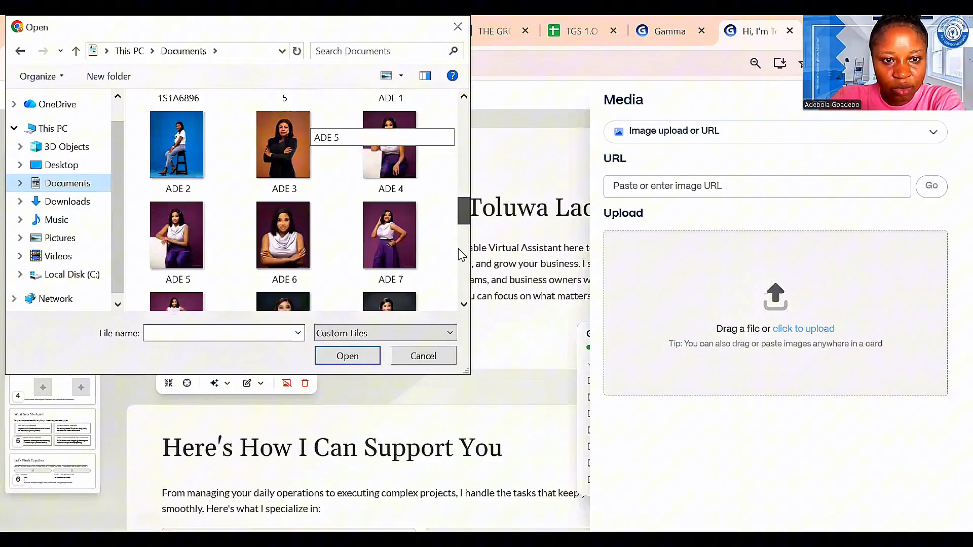
{"action": "scroll", "coordinate": [461, 226], "scroll_direction": "down", "scroll_amount": 1}
{"action": "scroll", "coordinate": [456, 212], "scroll_direction": "up", "scroll_amount": 1}
{"action": "scroll", "coordinate": [309, 228], "scroll_direction": "up", "scroll_amount": 1}
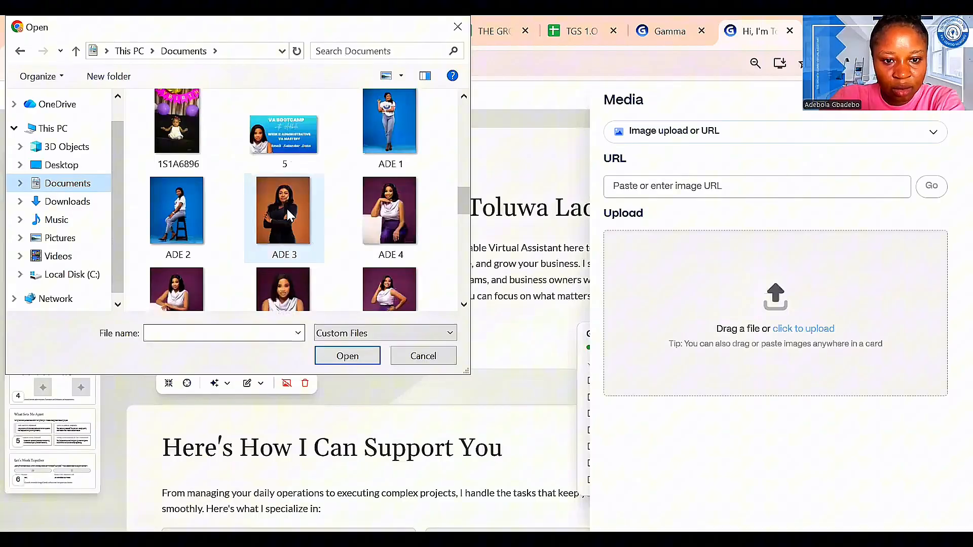
{"action": "left_click", "coordinate": [290, 215]}
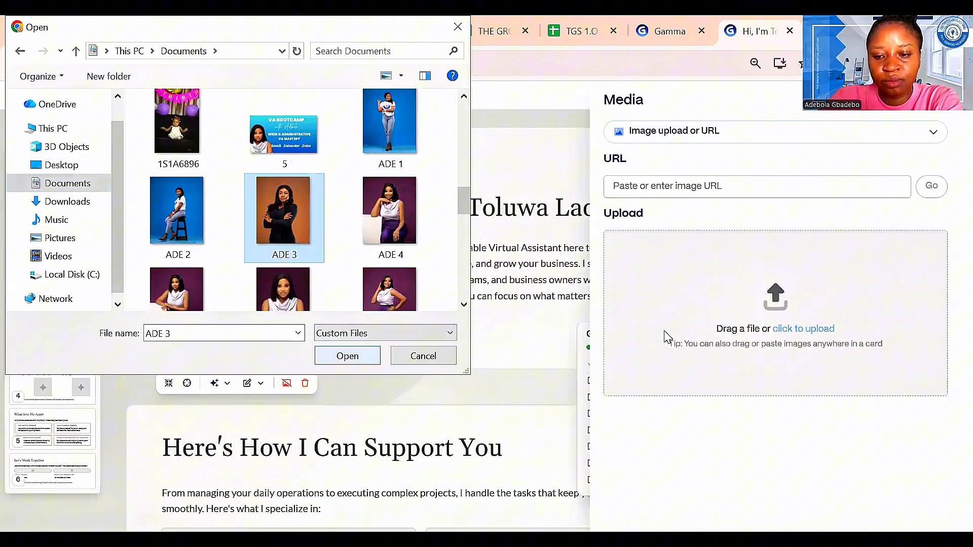
{"action": "key", "text": "Return"}
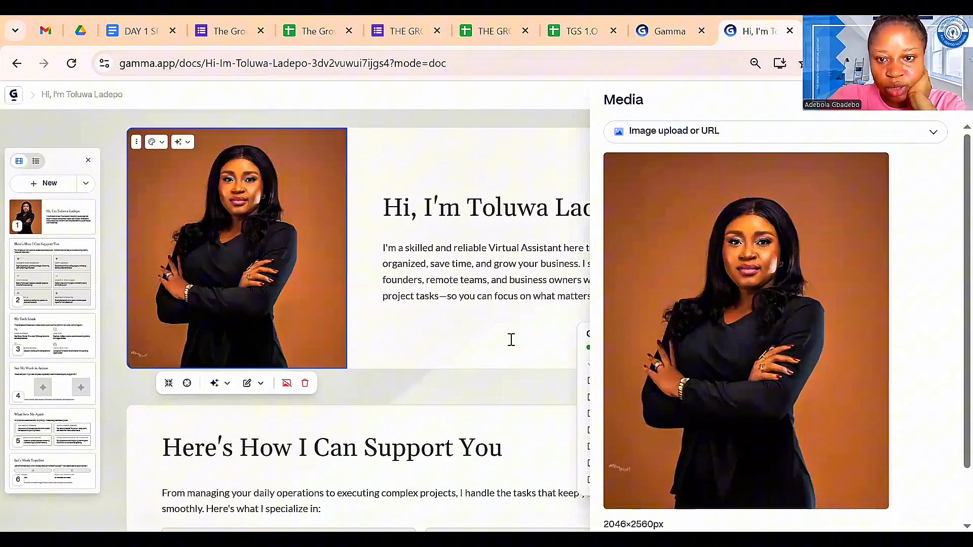
Step: Close the media settings and collapse the Get started checklist
{"action": "left_click", "coordinate": [510, 339]}
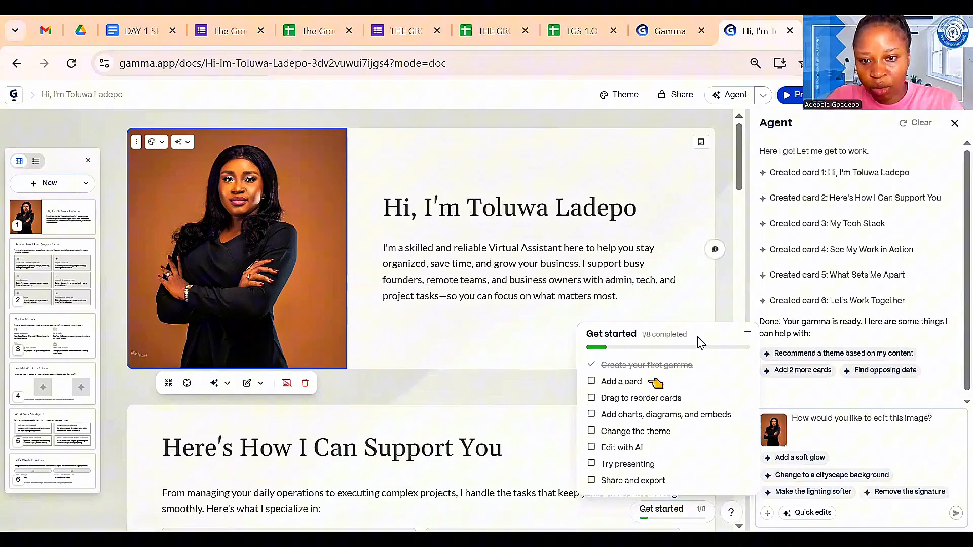
{"action": "left_click_drag", "start_coordinate": [697, 337], "coordinate": [731, 351]}
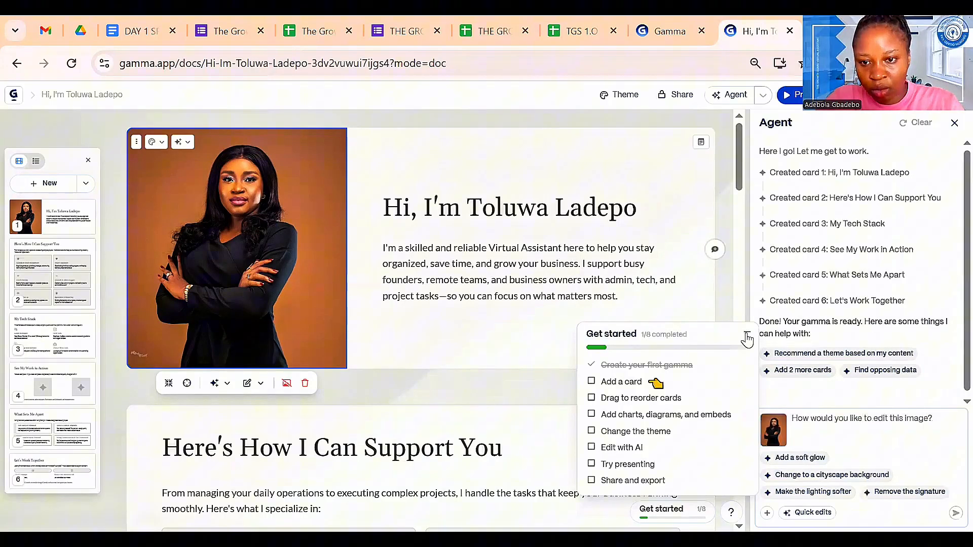
{"action": "left_click", "coordinate": [748, 338]}
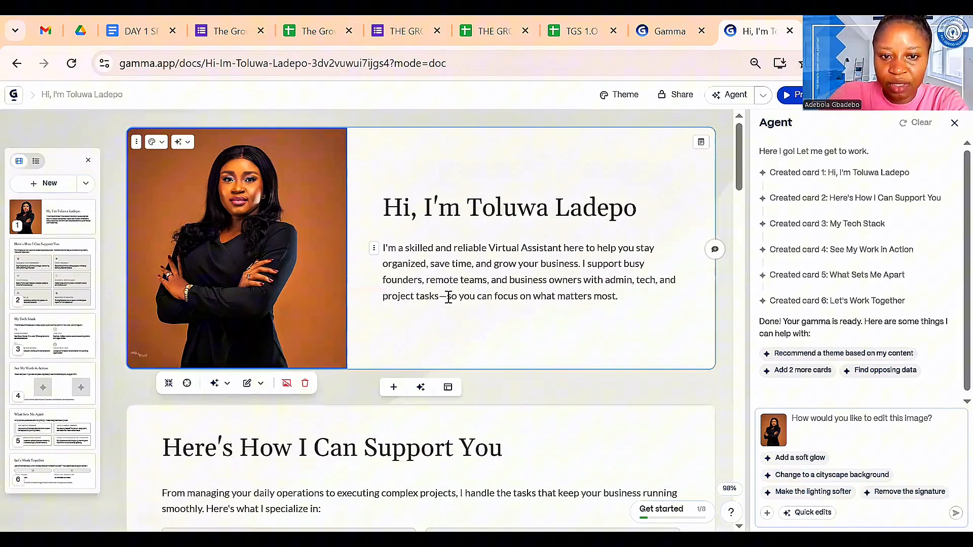
Step: Replace the dash between "project tasks" and "so you can focus" with a space in the introduction card's paragraph
{"action": "key", "text": "Delete"}
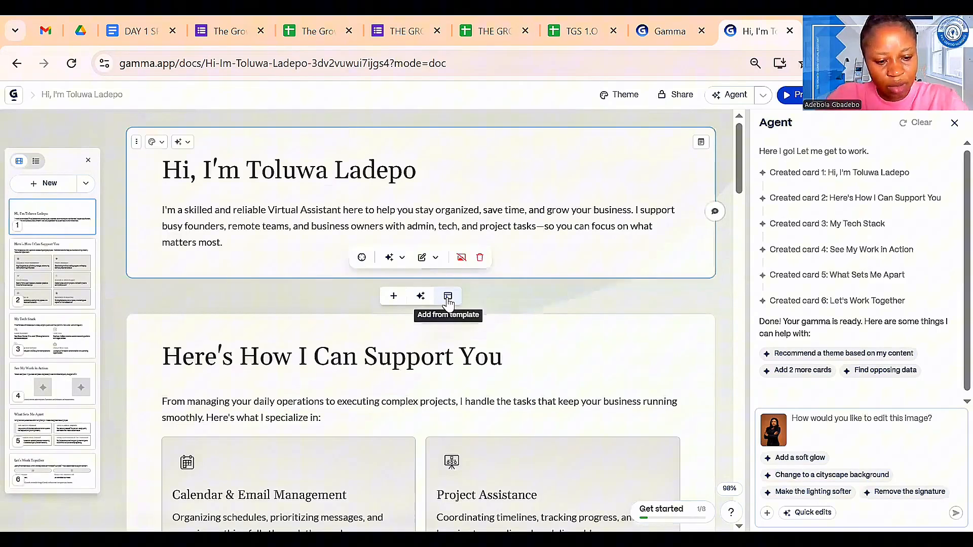
{"action": "key", "text": "ctrl+z"}
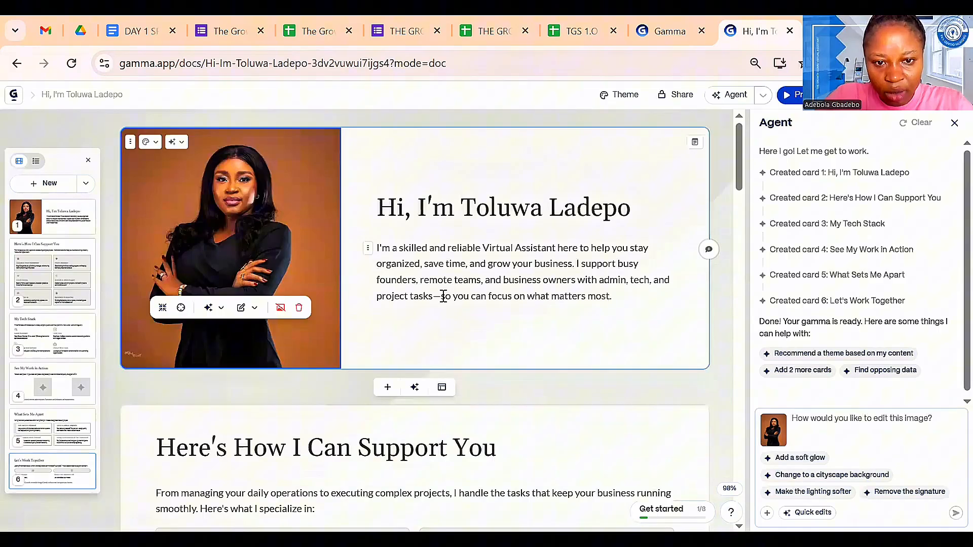
{"action": "left_click", "coordinate": [443, 296]}
{"action": "key", "text": "BackSpace"}
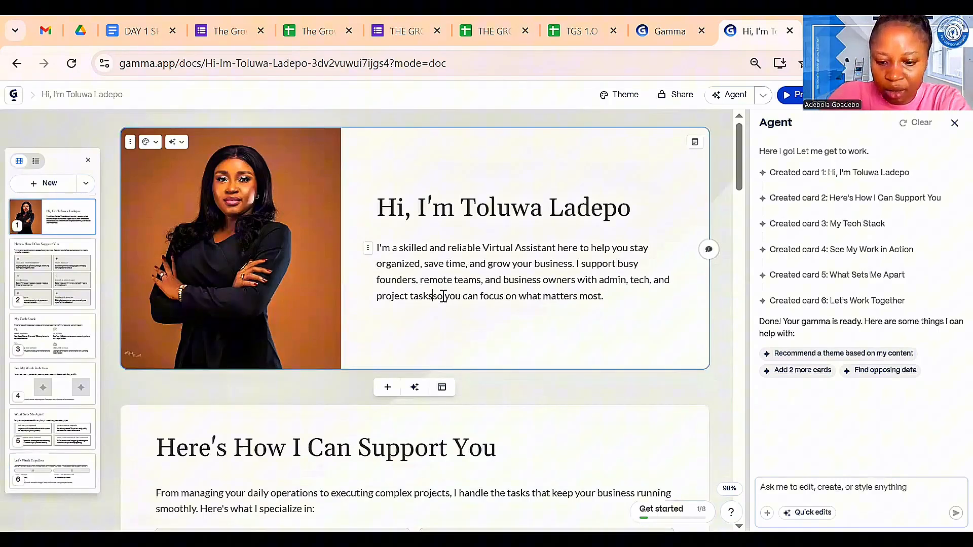
{"action": "type", "text": ","}
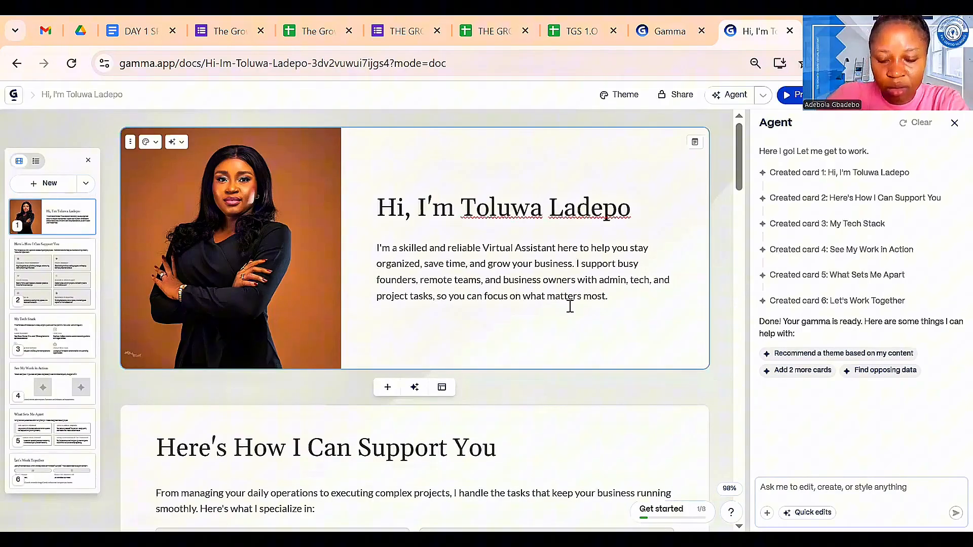
{"action": "key", "text": "BackSpace"}
{"action": "key", "text": "BackSpace"}
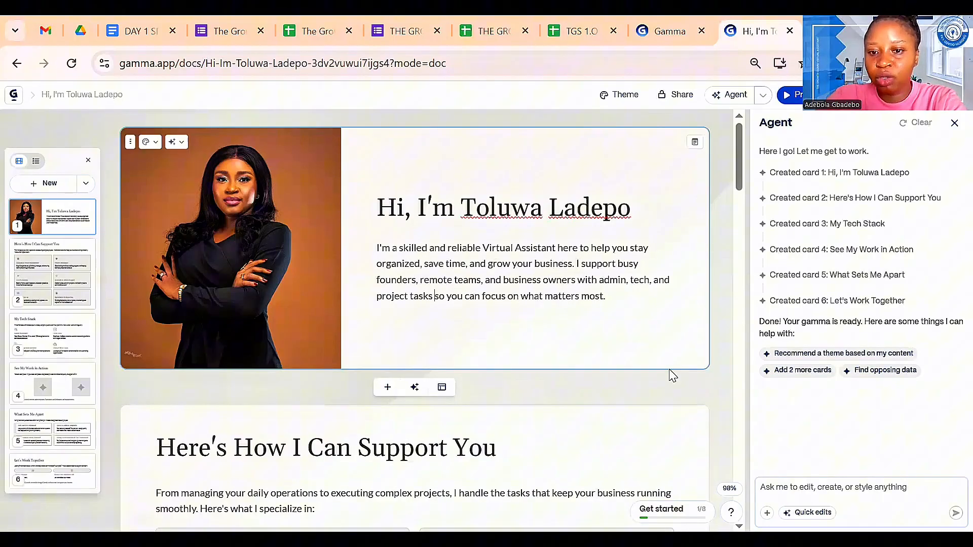
{"action": "left_click", "coordinate": [656, 393]}
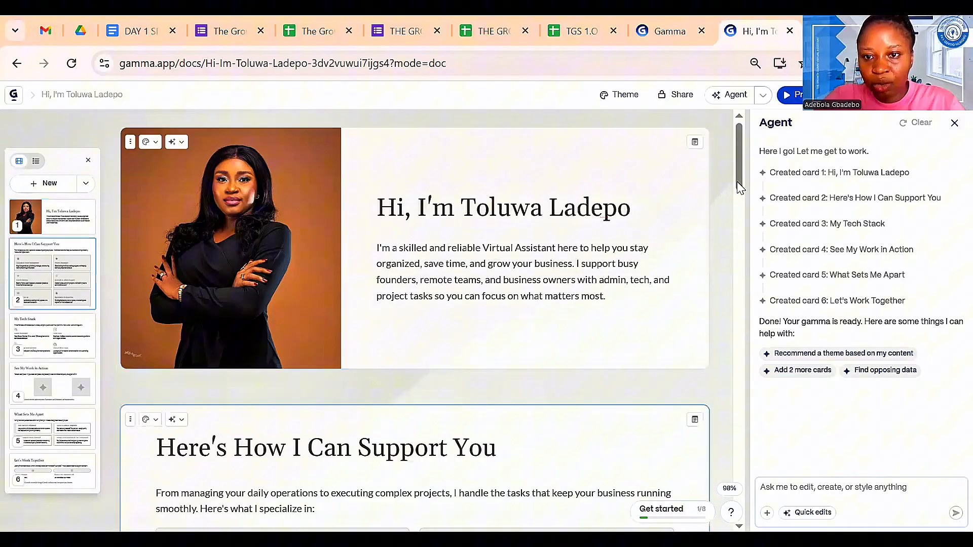
Step: Delete the last word of the second card's heading "Here's How I Can Support You" and retype "You"
{"action": "left_click_drag", "start_coordinate": [741, 192], "coordinate": [743, 225]}
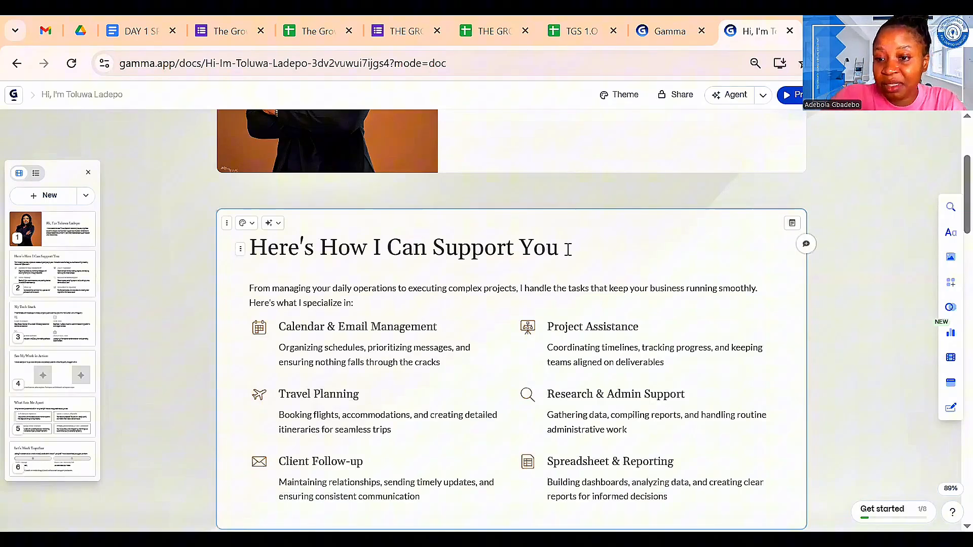
{"action": "key", "text": "BackSpace"}
{"action": "key", "text": "BackSpace"}
{"action": "key", "text": "BackSpace"}
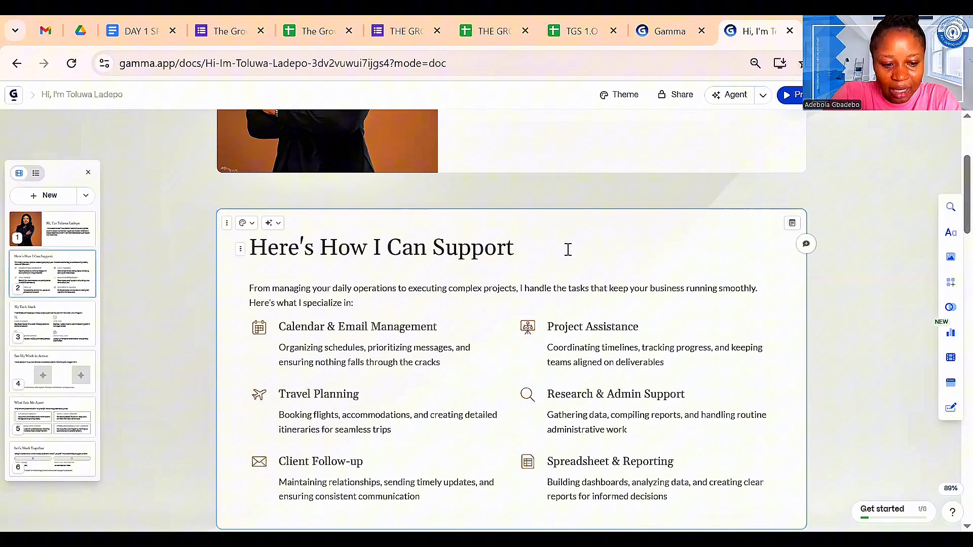
{"action": "type", "text": "You"}
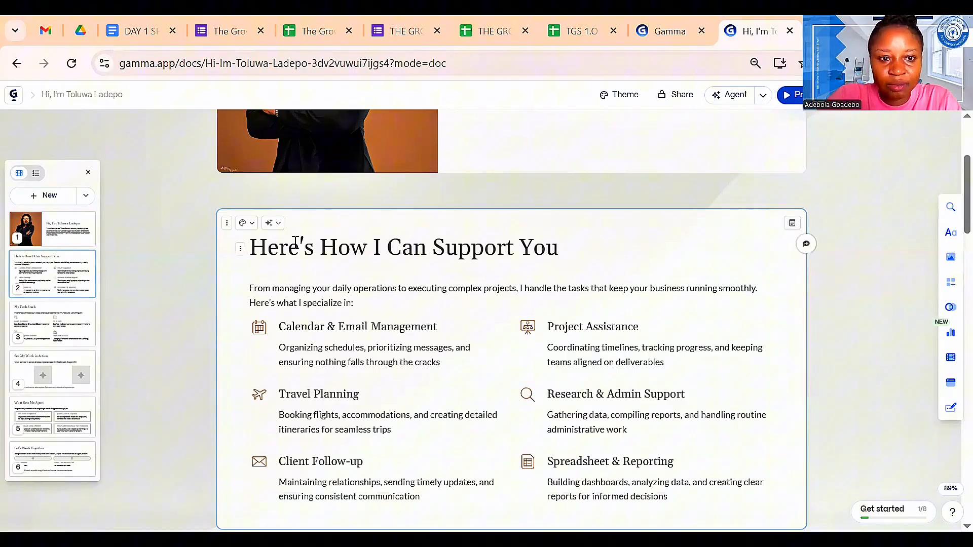
Step: Check the services card's styling options and browse the smart layouts for its services list, including timelines, images, numbers and circles
{"action": "left_click", "coordinate": [247, 224]}
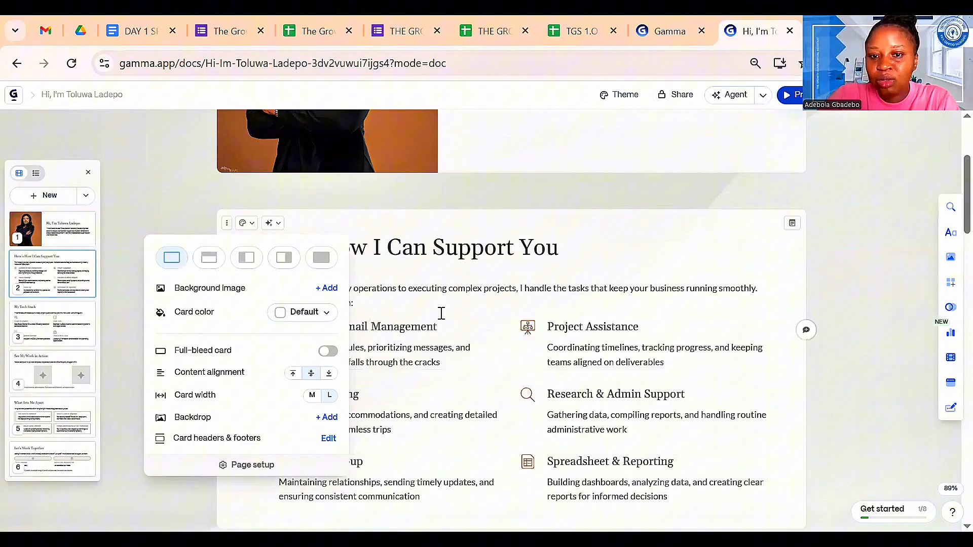
{"action": "left_click", "coordinate": [441, 312]}
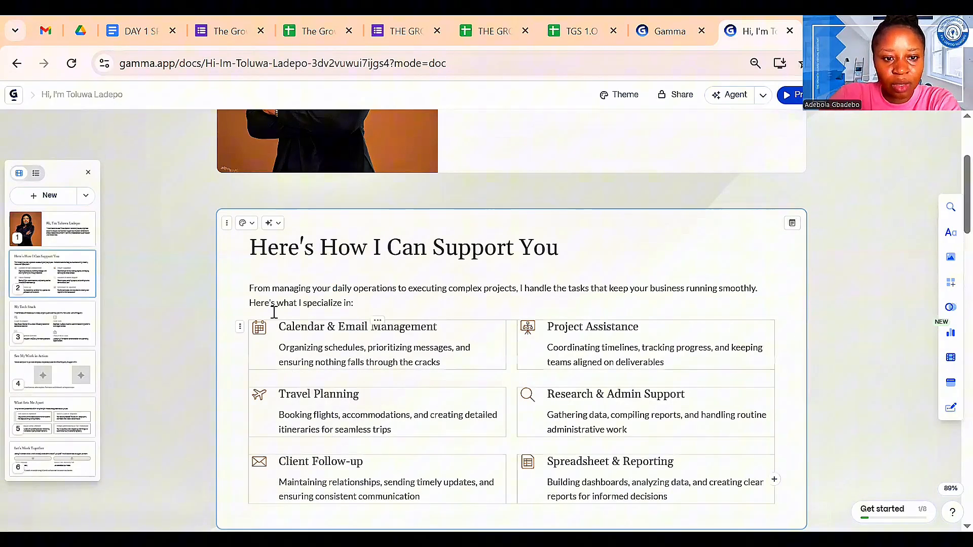
{"action": "left_click", "coordinate": [240, 332]}
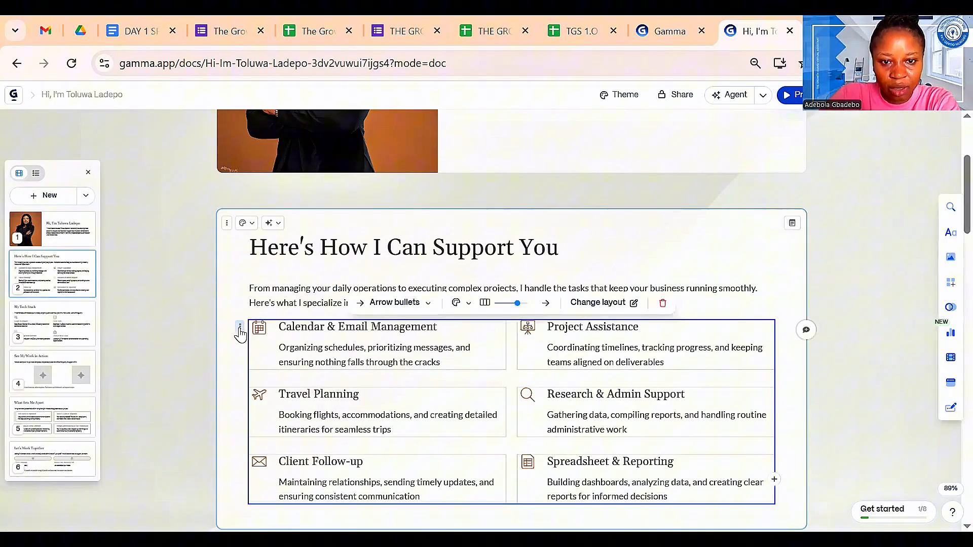
{"action": "left_click", "coordinate": [599, 303]}
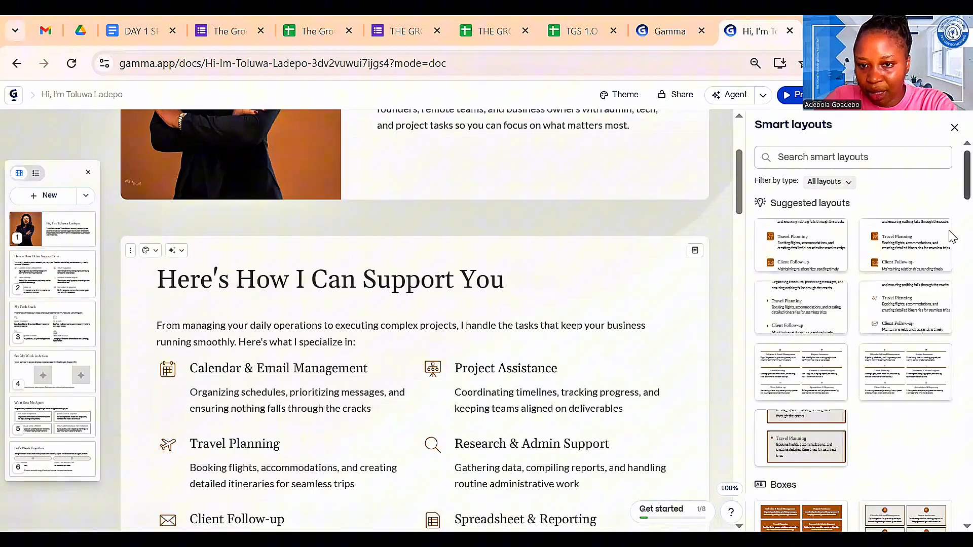
{"action": "scroll", "coordinate": [951, 236], "scroll_direction": "down", "scroll_amount": 10}
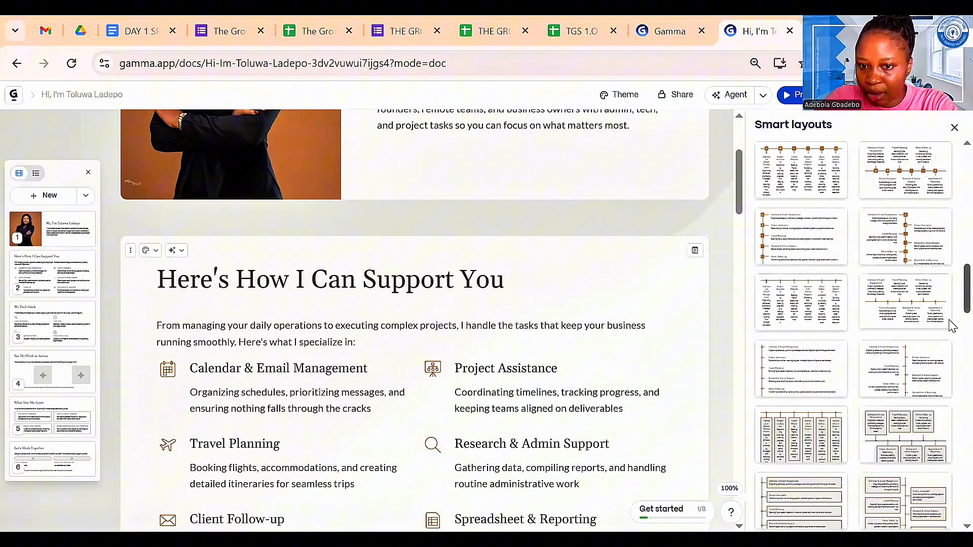
{"action": "scroll", "coordinate": [951, 364], "scroll_direction": "down", "scroll_amount": 5}
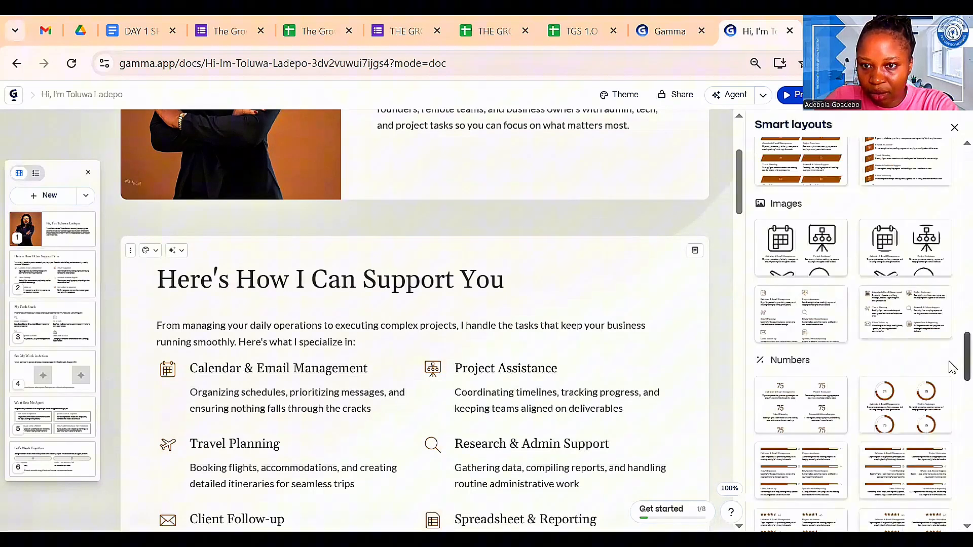
{"action": "scroll", "coordinate": [951, 366], "scroll_direction": "down", "scroll_amount": 6}
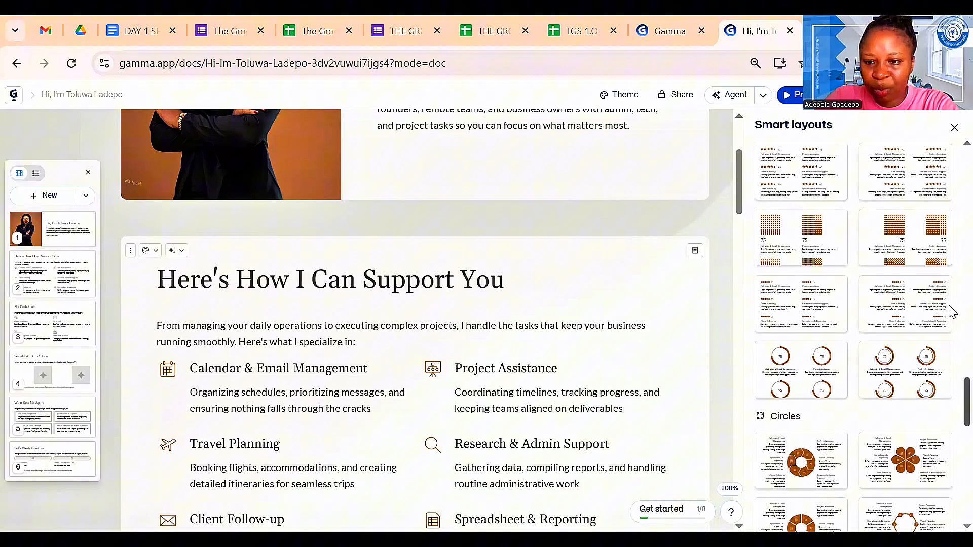
{"action": "scroll", "coordinate": [950, 316], "scroll_direction": "down", "scroll_amount": 5}
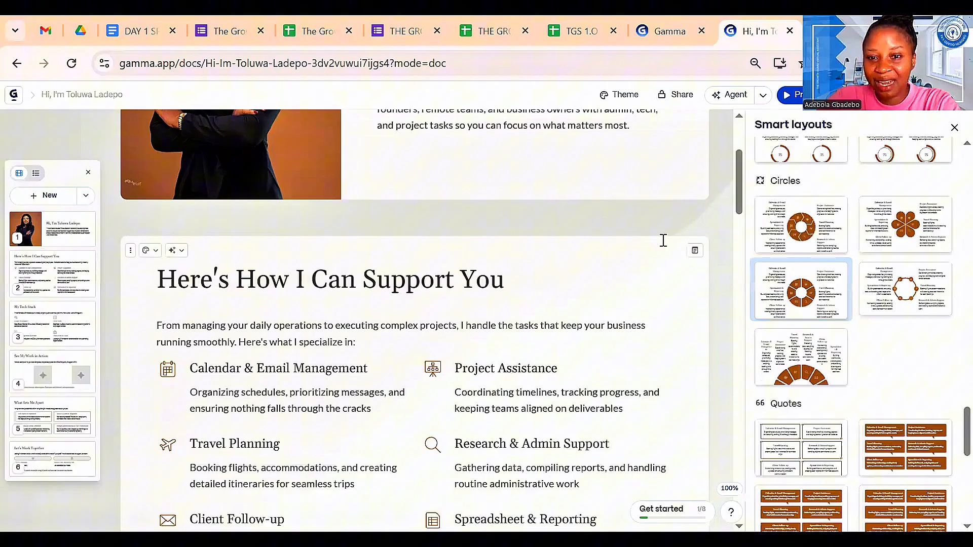
Step: Review the services card and the My Tech Stack card, highlighting the tech stack's introductory sentence
{"action": "scroll", "coordinate": [657, 221], "scroll_direction": "down", "scroll_amount": 2}
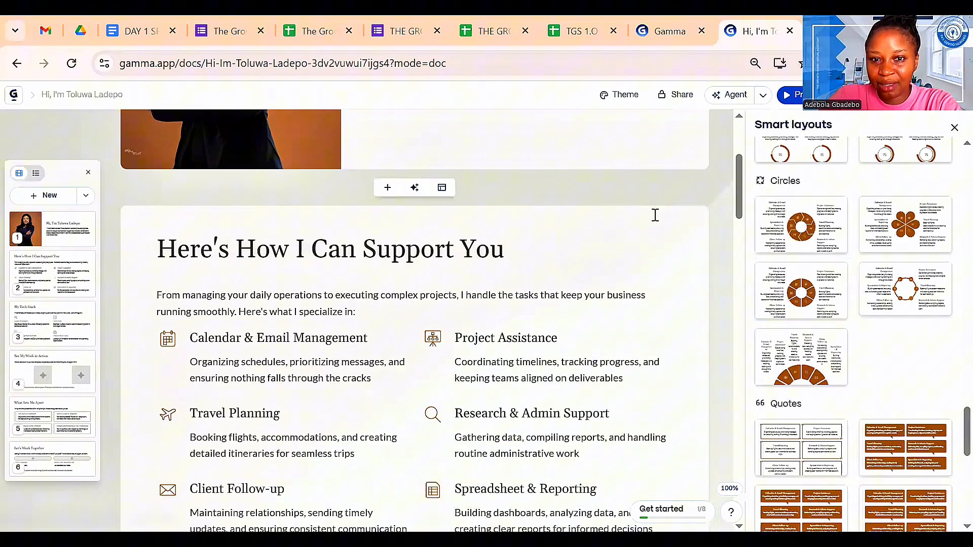
{"action": "scroll", "coordinate": [654, 215], "scroll_direction": "down", "scroll_amount": 2}
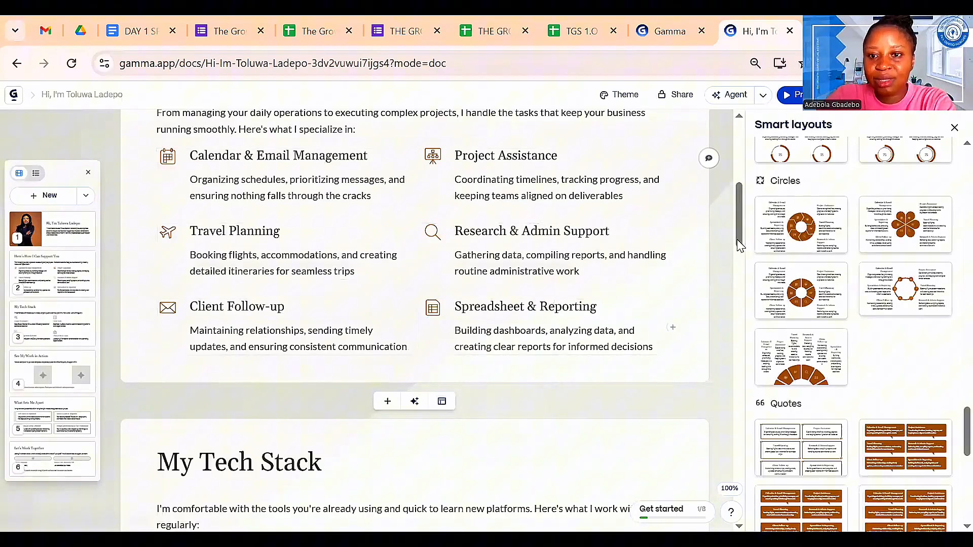
{"action": "scroll", "coordinate": [743, 290], "scroll_direction": "down", "scroll_amount": 6}
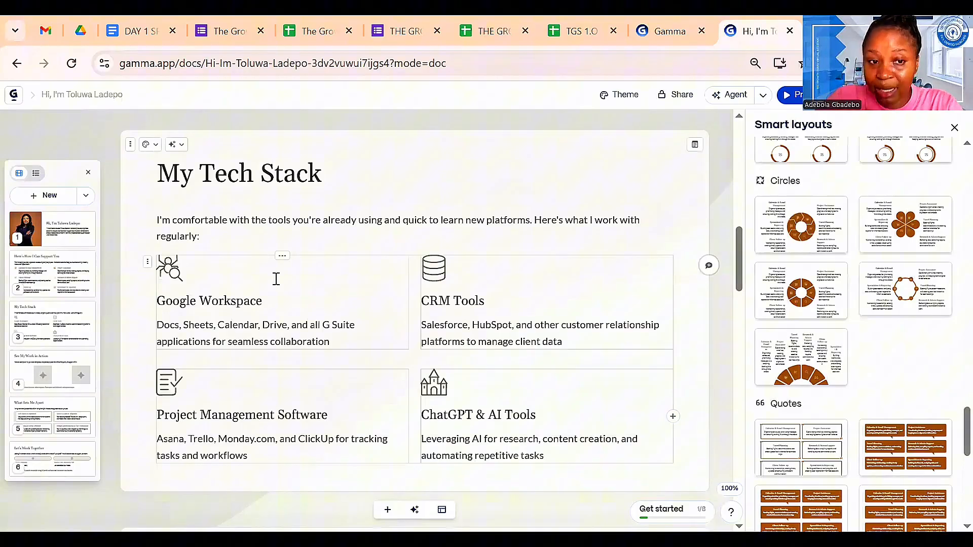
{"action": "left_click", "coordinate": [202, 208]}
{"action": "left_click", "coordinate": [207, 223]}
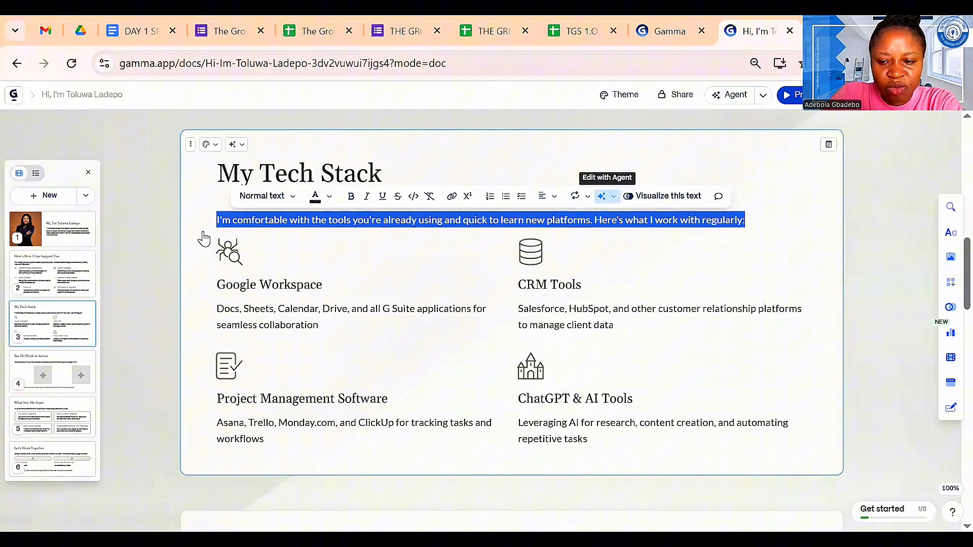
{"action": "left_click", "coordinate": [443, 172]}
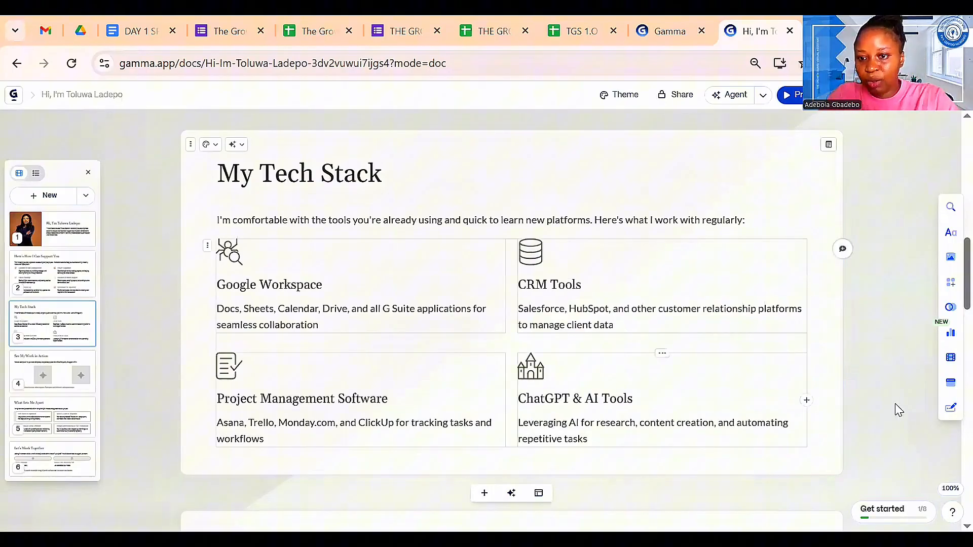
Step: Try adding another item to the My Tech Stack list, and undo the addition
{"action": "left_click", "coordinate": [807, 400]}
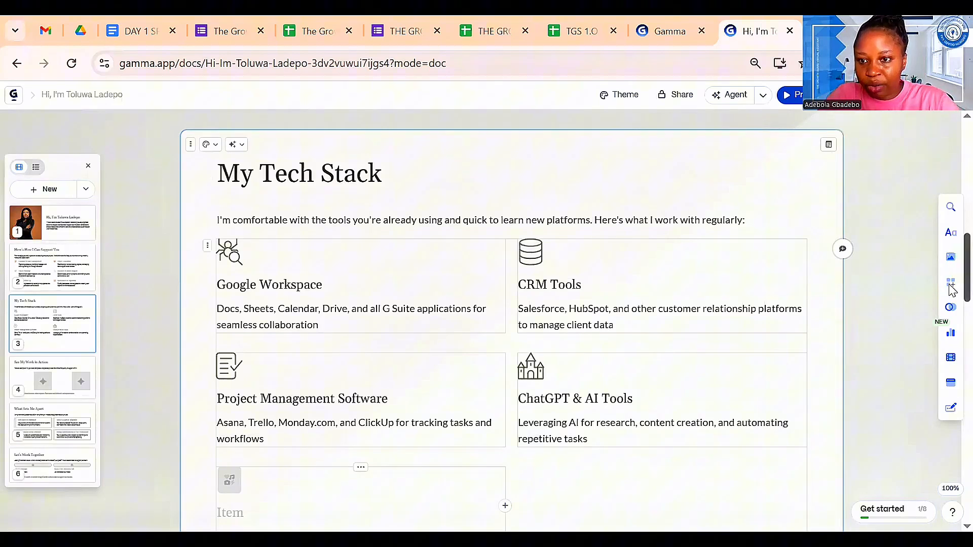
{"action": "scroll", "coordinate": [952, 292], "scroll_direction": "down", "scroll_amount": 3}
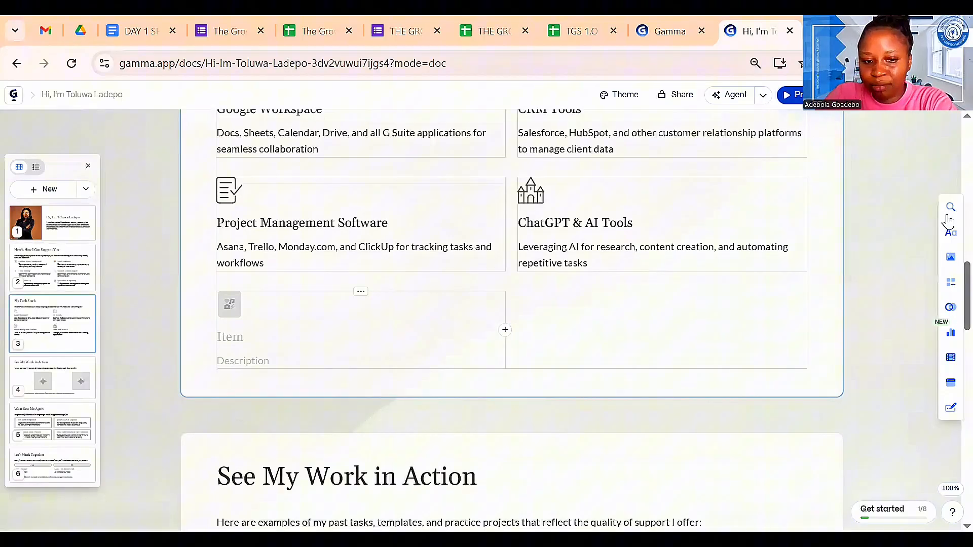
{"action": "key", "text": "ctrl+z"}
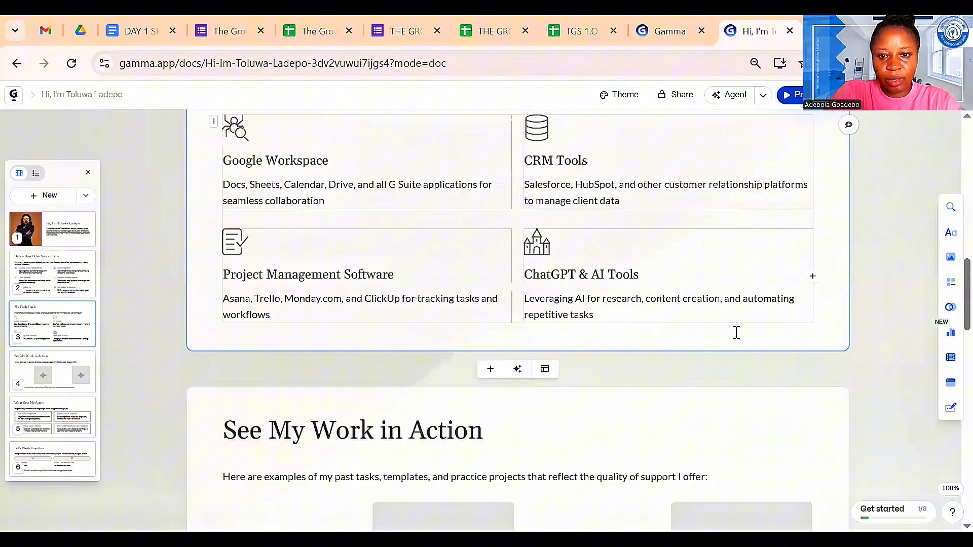
Step: Try to regenerate the first failed image on the See My Work in Action card, and close its AI image settings
{"action": "scroll", "coordinate": [880, 323], "scroll_direction": "down", "scroll_amount": 2}
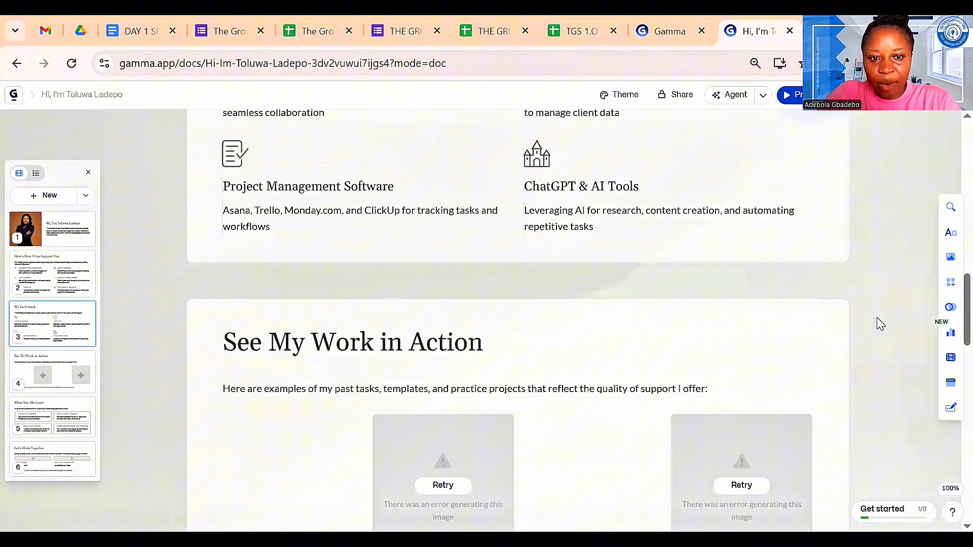
{"action": "scroll", "coordinate": [880, 323], "scroll_direction": "down", "scroll_amount": 3}
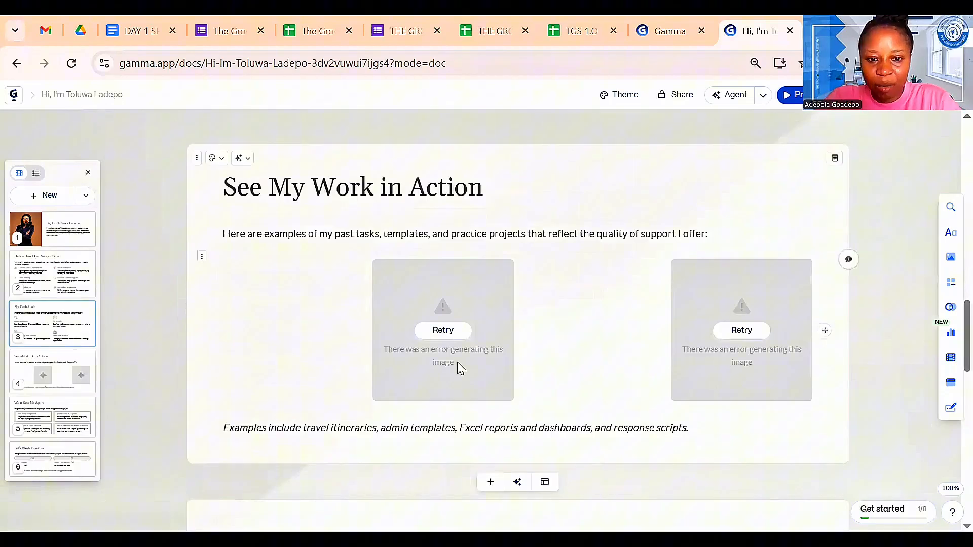
{"action": "left_click", "coordinate": [446, 330]}
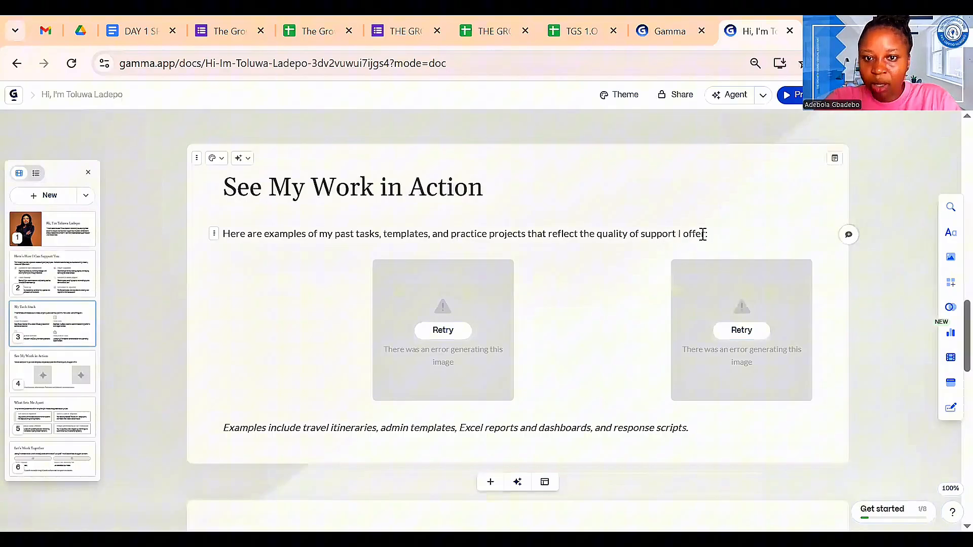
{"action": "left_click", "coordinate": [443, 331]}
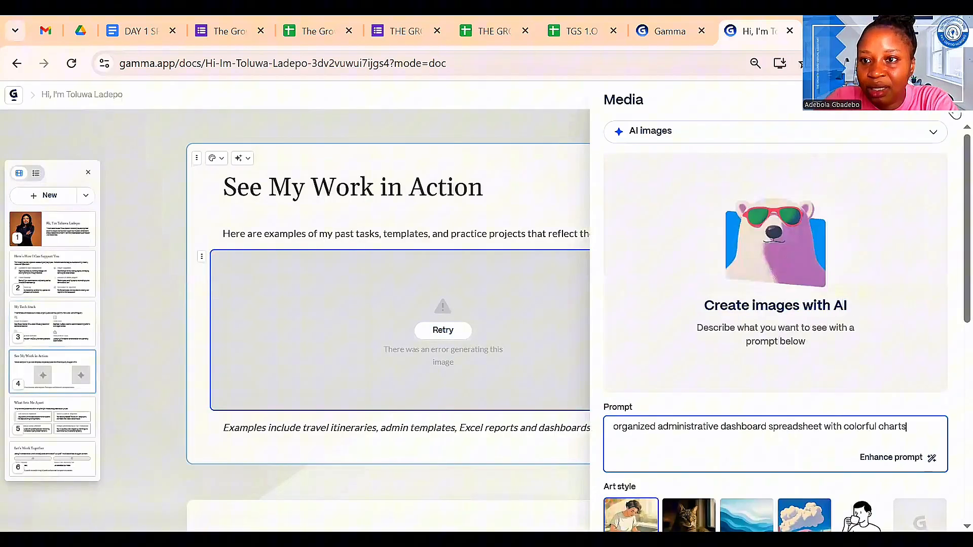
{"action": "key", "text": "Escape"}
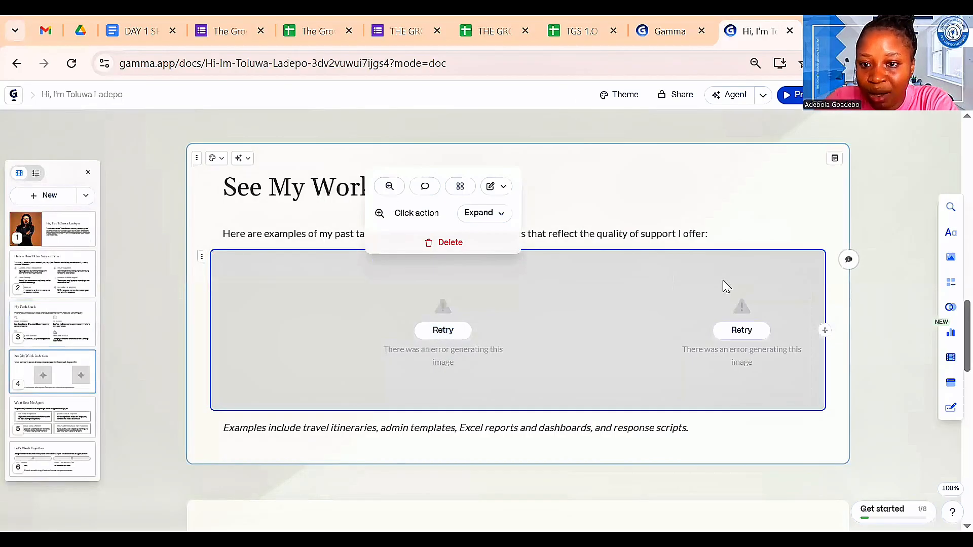
Step: Add an empty image slot to the See My Work in Action gallery and replace its first failed image with Zapier 3 from Pictures
{"action": "left_click", "coordinate": [824, 333]}
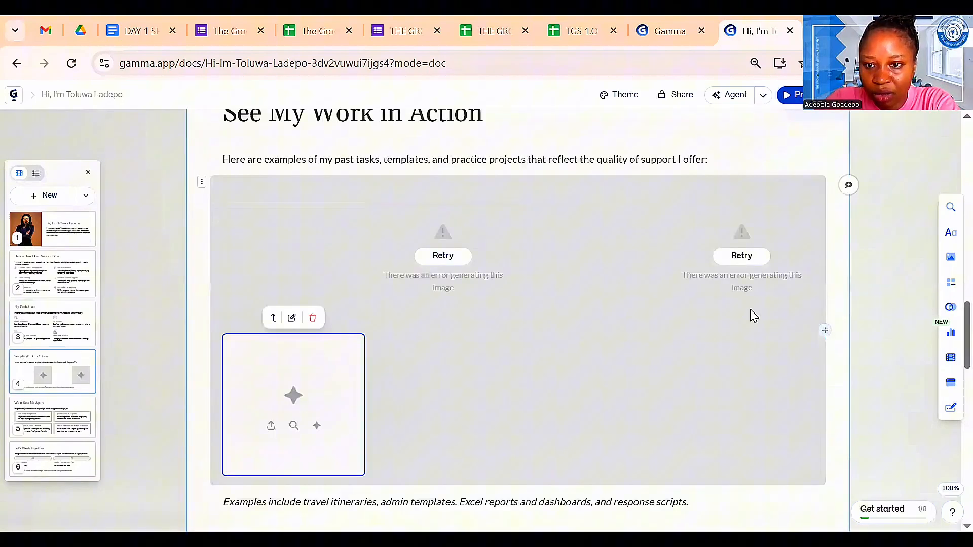
{"action": "key", "text": "Escape"}
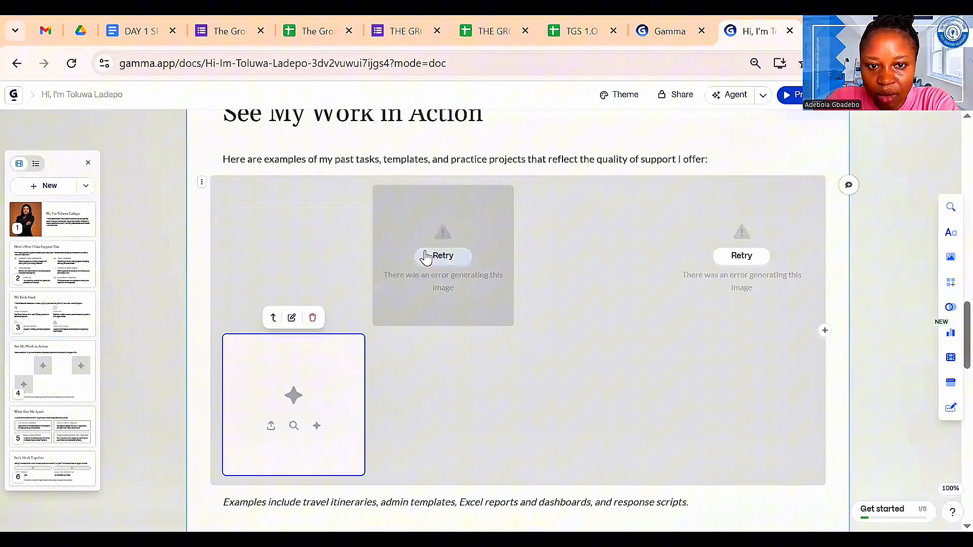
{"action": "left_click", "coordinate": [440, 261]}
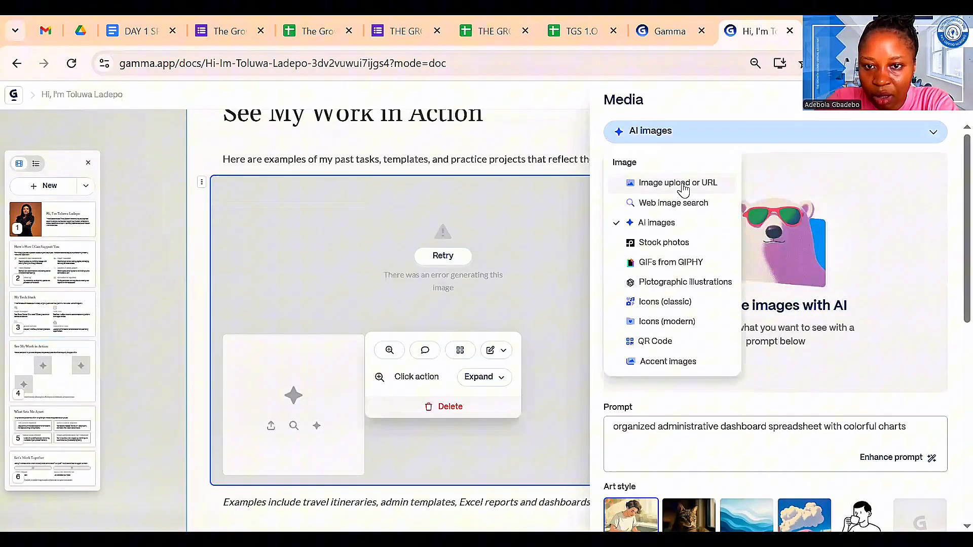
{"action": "left_click", "coordinate": [674, 187]}
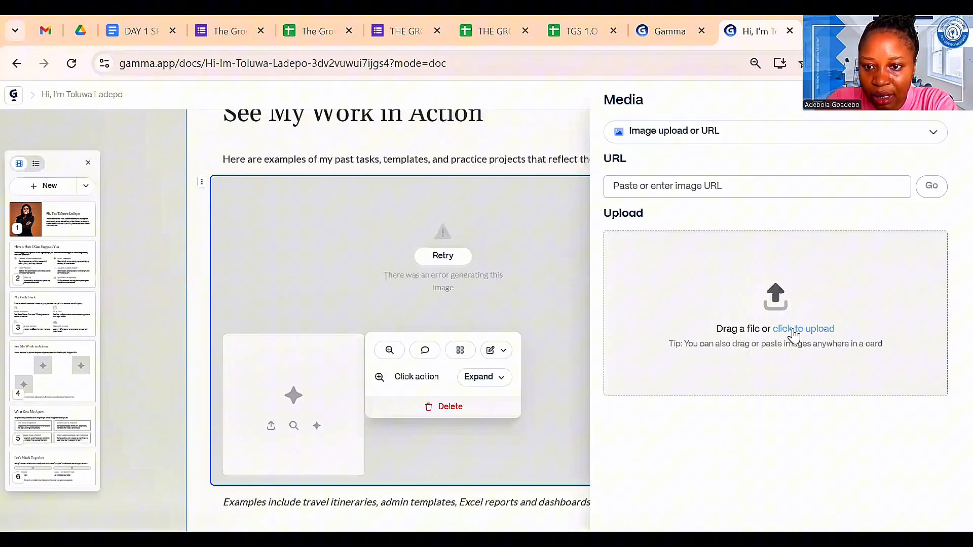
{"action": "left_click", "coordinate": [793, 333]}
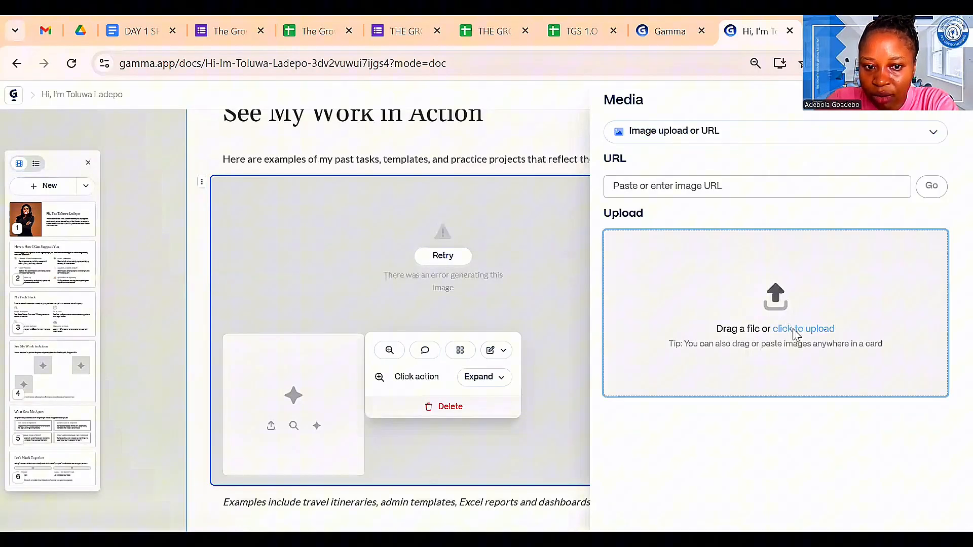
{"action": "left_click_drag", "start_coordinate": [464, 121], "coordinate": [457, 223]}
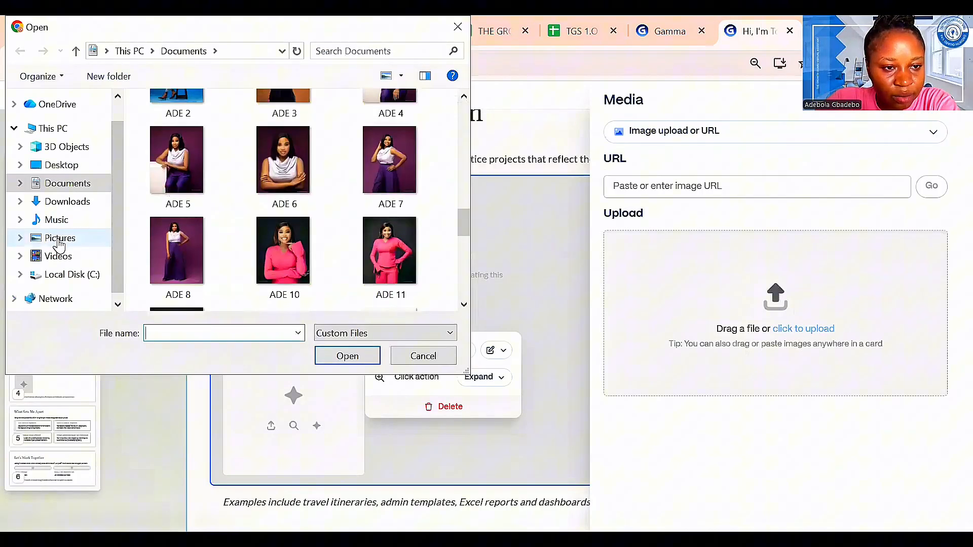
{"action": "left_click", "coordinate": [59, 239]}
{"action": "left_click", "coordinate": [336, 245]}
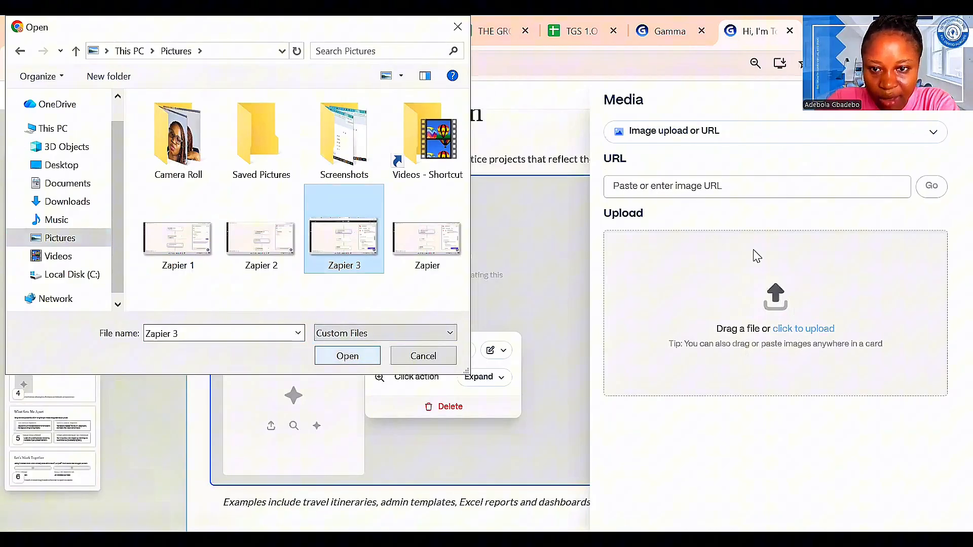
{"action": "key", "text": "Return"}
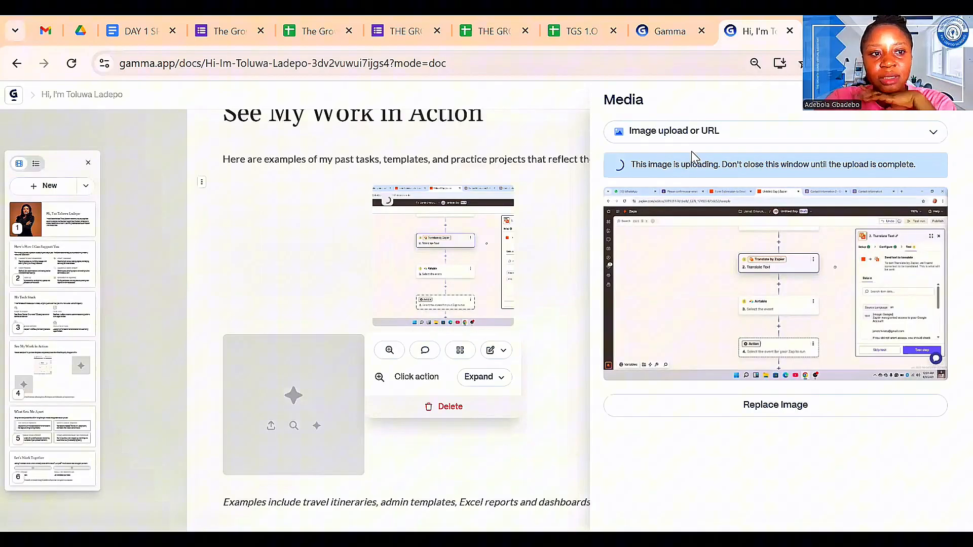
{"action": "left_click", "coordinate": [559, 299]}
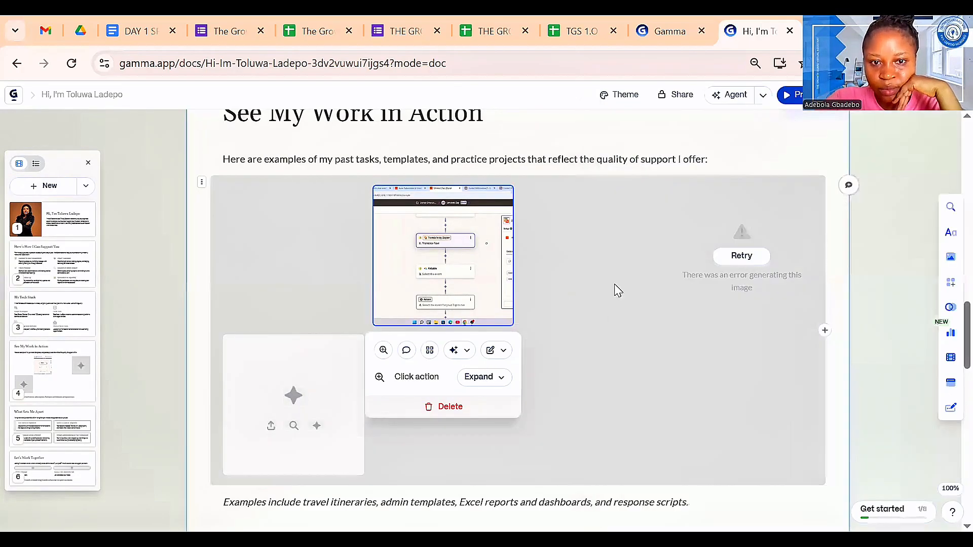
Step: Check the editing options available for the uploaded Zapier picture in the gallery
{"action": "left_click", "coordinate": [449, 241]}
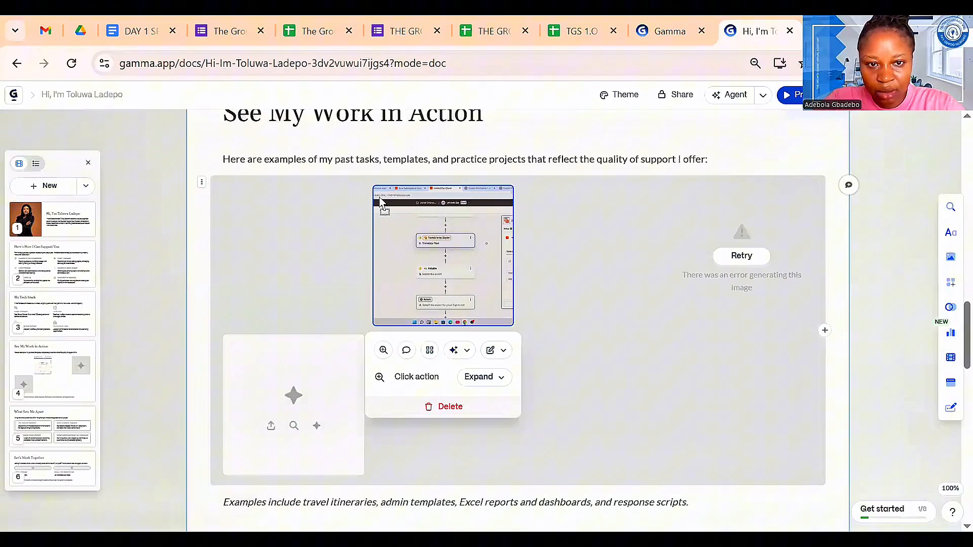
{"action": "left_click", "coordinate": [503, 354]}
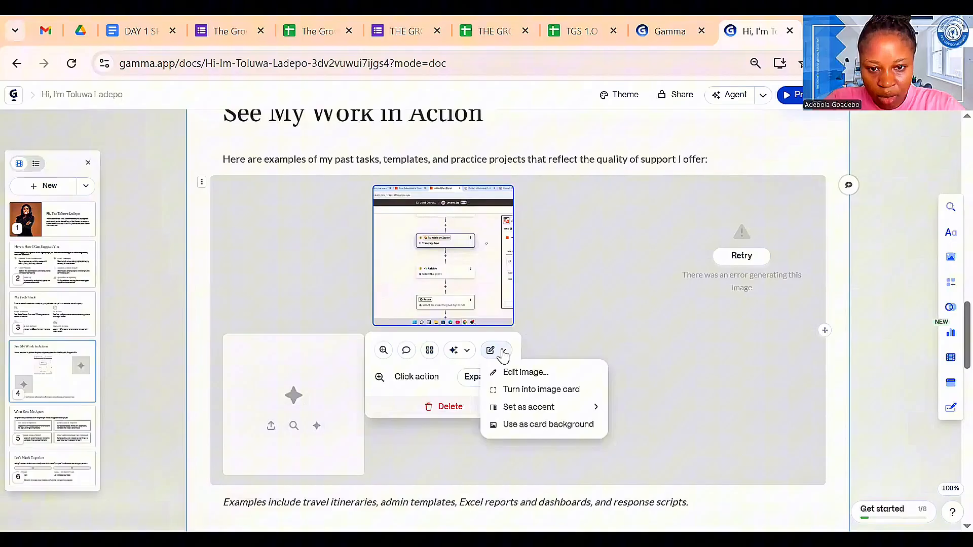
{"action": "left_click", "coordinate": [572, 322]}
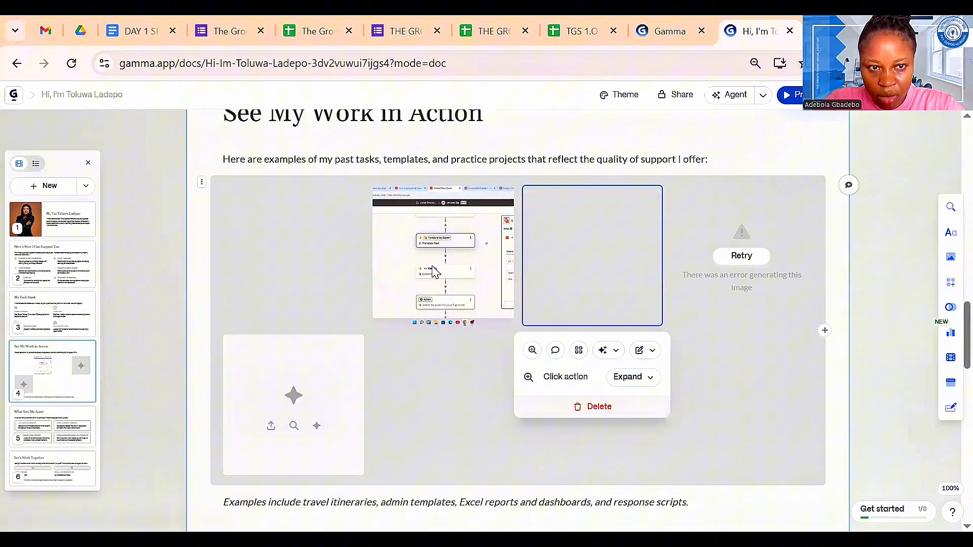
Step: Try the Logo and Flex layouts on the See My Work in Action gallery, and return it to Grid
{"action": "left_click", "coordinate": [202, 183]}
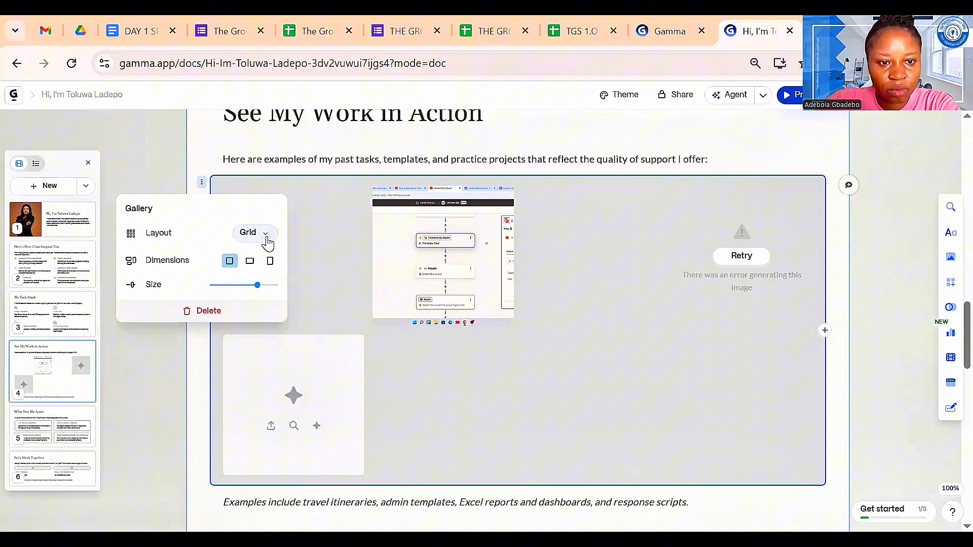
{"action": "left_click", "coordinate": [267, 243]}
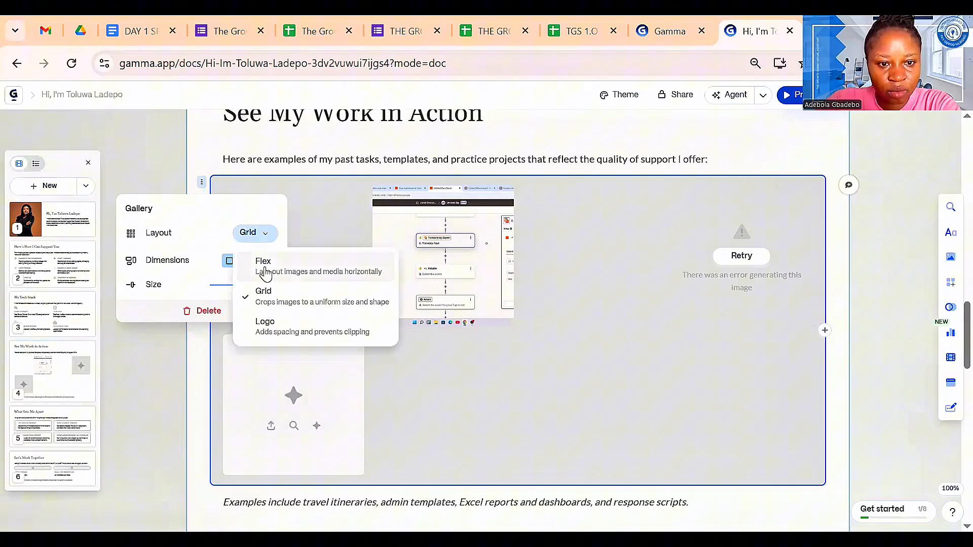
{"action": "left_click", "coordinate": [266, 325]}
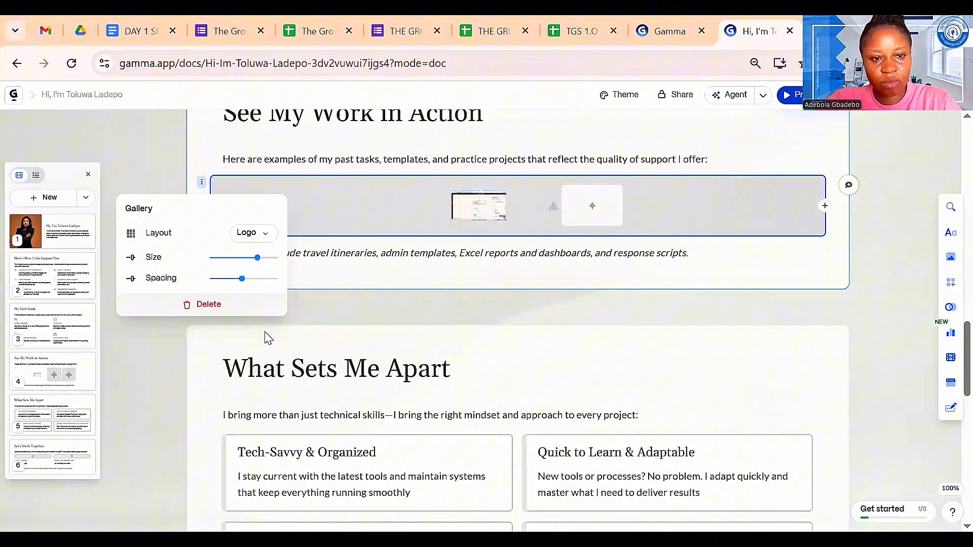
{"action": "key", "text": "ctrl+z"}
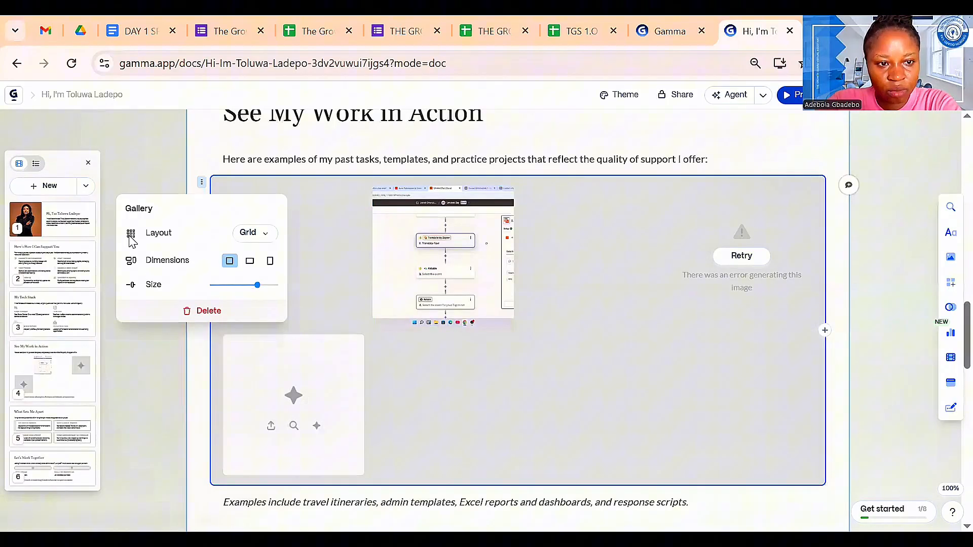
{"action": "left_click", "coordinate": [254, 233]}
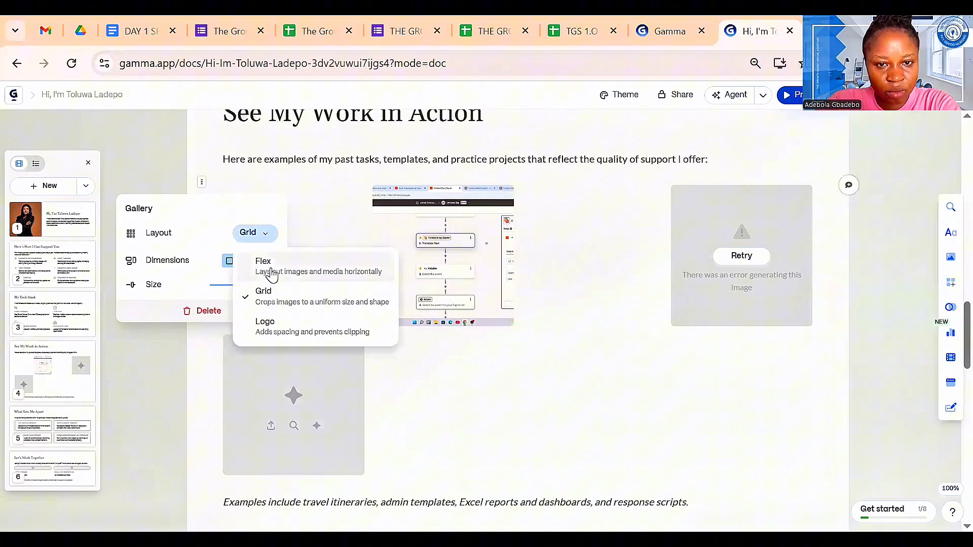
{"action": "left_click", "coordinate": [274, 274]}
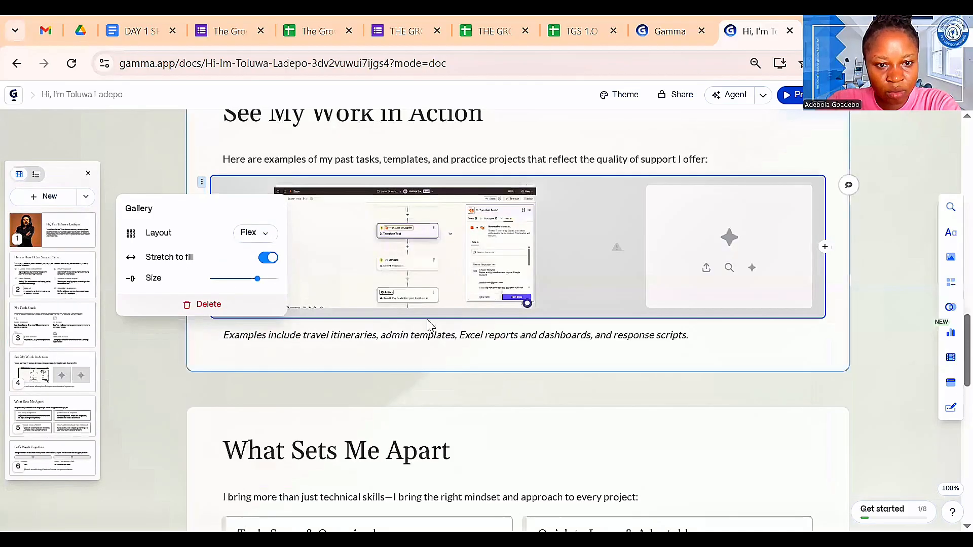
{"action": "left_click", "coordinate": [252, 232]}
{"action": "left_click", "coordinate": [266, 292]}
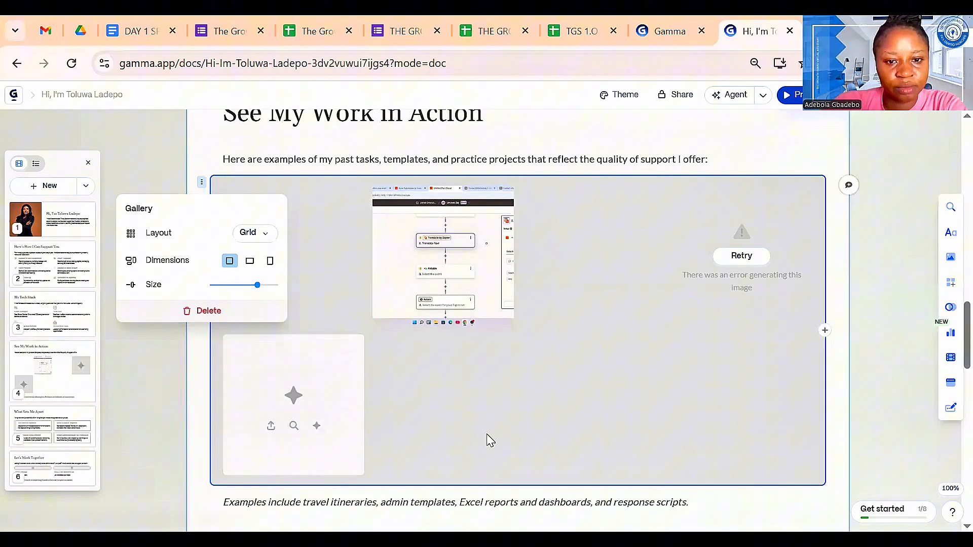
Step: Upload Screenshot (49) from the Screenshots folder in Pictures into the empty image slot of the See My Work in Action gallery
{"action": "left_click", "coordinate": [310, 392]}
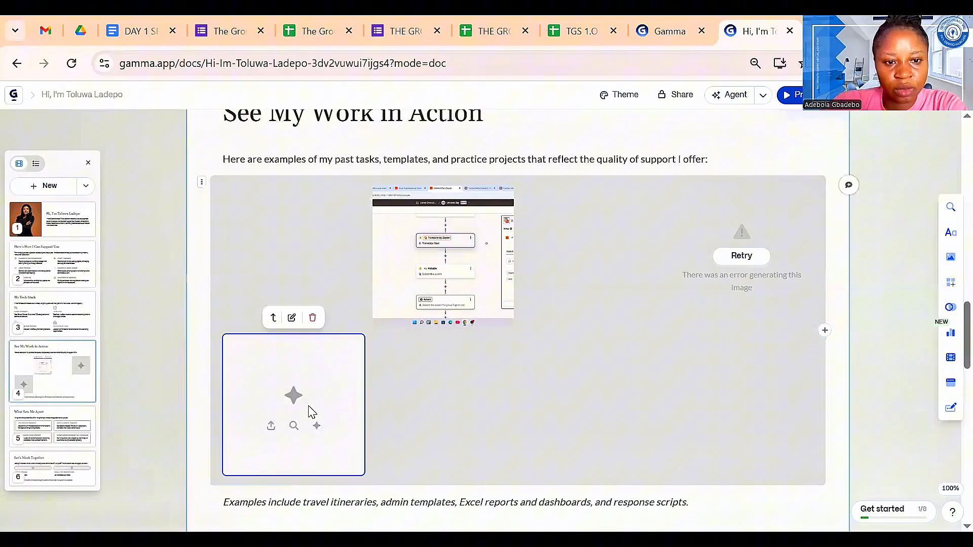
{"action": "left_click", "coordinate": [272, 427]}
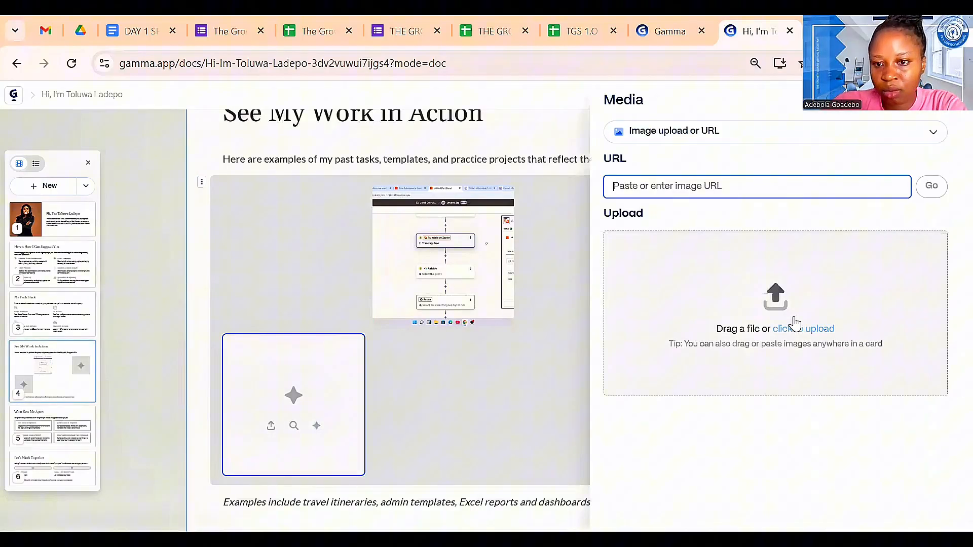
{"action": "left_click", "coordinate": [795, 334]}
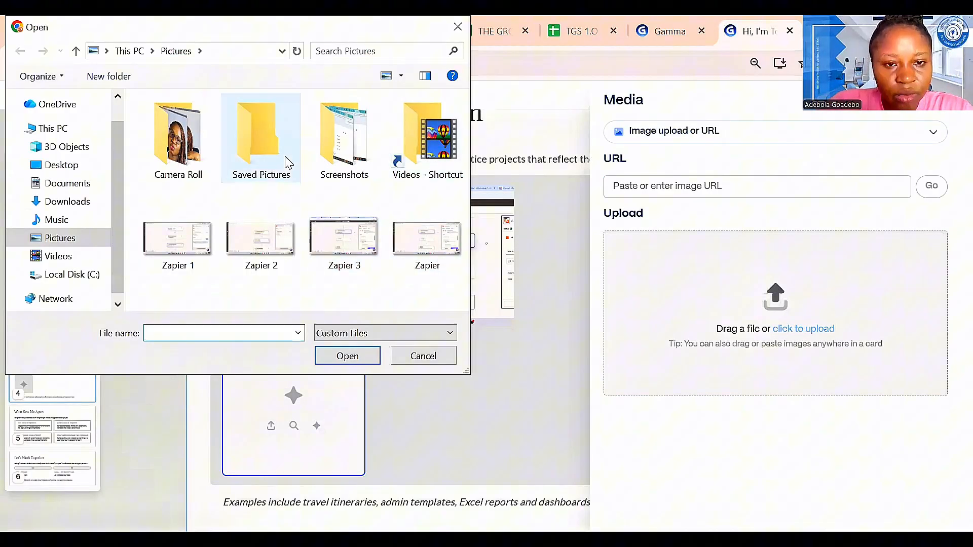
{"action": "left_click", "coordinate": [330, 158]}
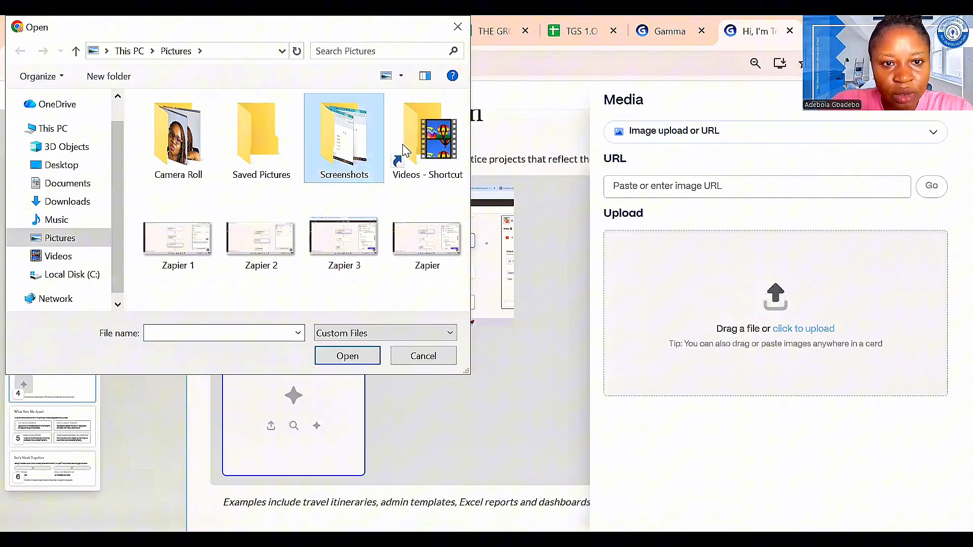
{"action": "double_click", "coordinate": [343, 133]}
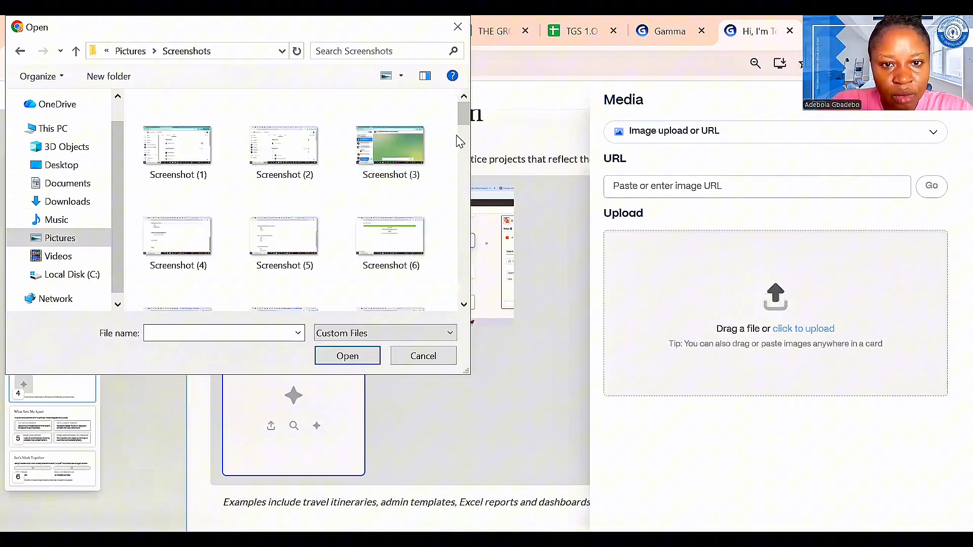
{"action": "scroll", "coordinate": [465, 152], "scroll_direction": "down", "scroll_amount": 1}
{"action": "scroll", "coordinate": [466, 164], "scroll_direction": "down", "scroll_amount": 6}
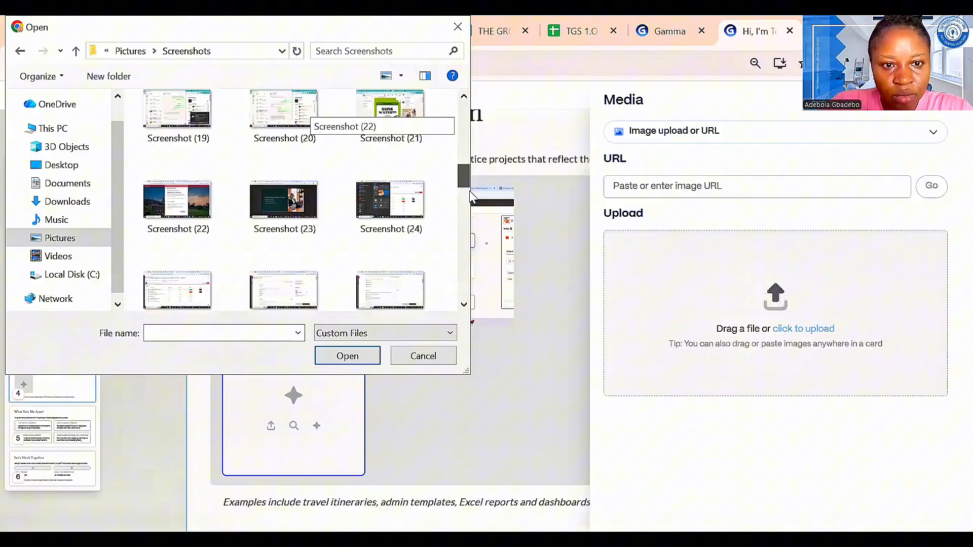
{"action": "scroll", "coordinate": [476, 258], "scroll_direction": "down", "scroll_amount": 4}
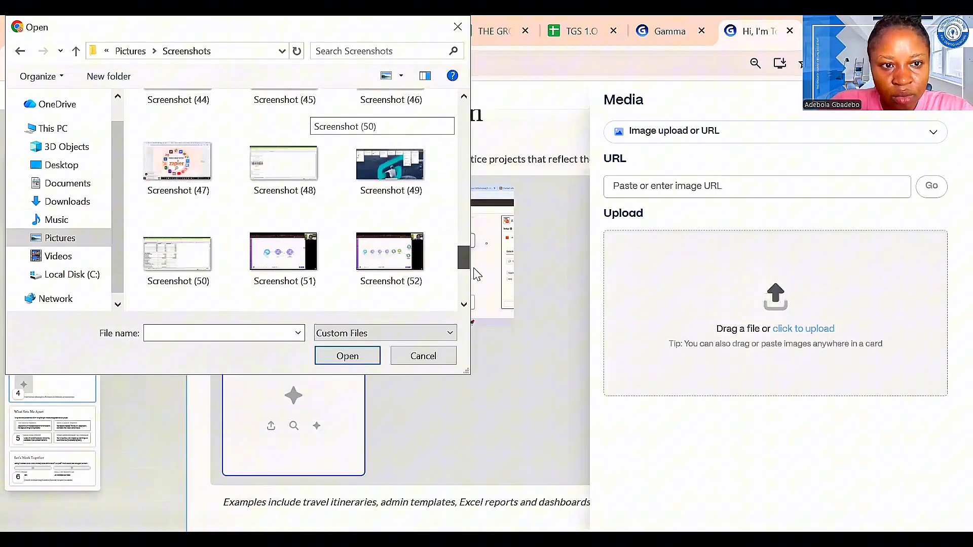
{"action": "scroll", "coordinate": [474, 289], "scroll_direction": "down", "scroll_amount": 2}
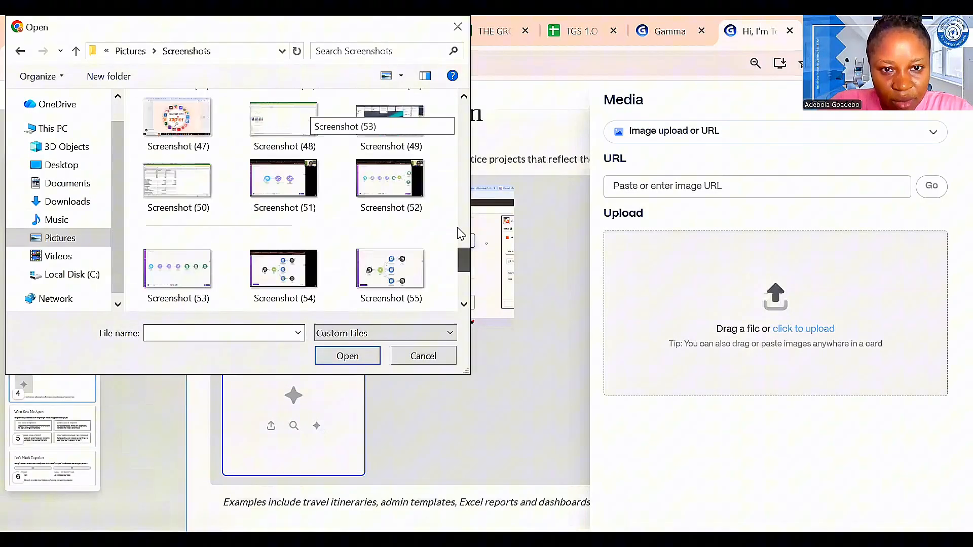
{"action": "scroll", "coordinate": [460, 246], "scroll_direction": "up", "scroll_amount": 4}
{"action": "left_click", "coordinate": [398, 265]}
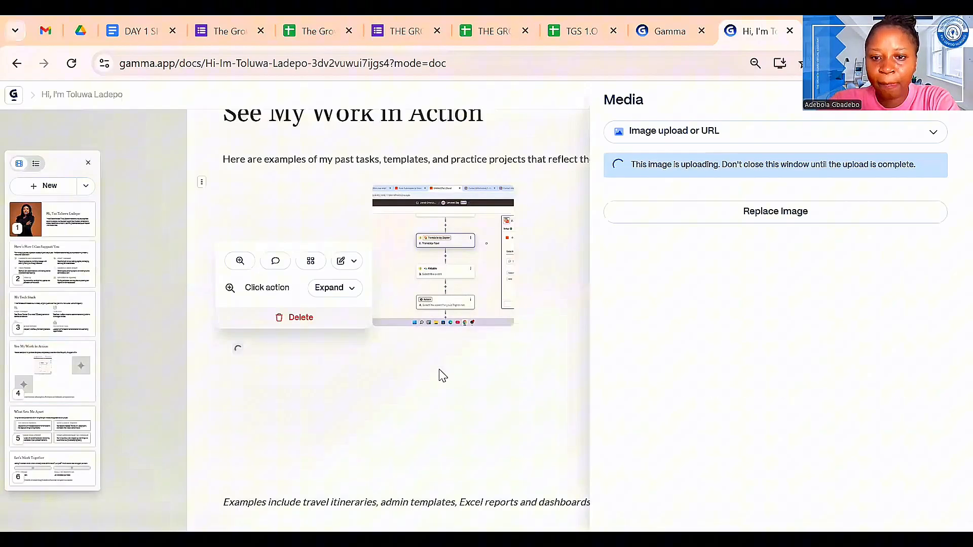
{"action": "key", "text": "Return"}
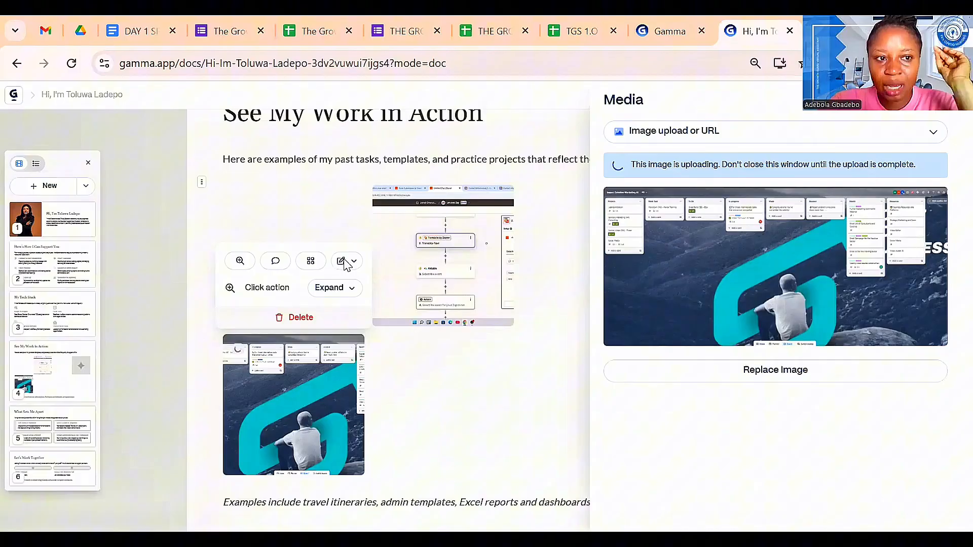
{"action": "left_click", "coordinate": [310, 261]}
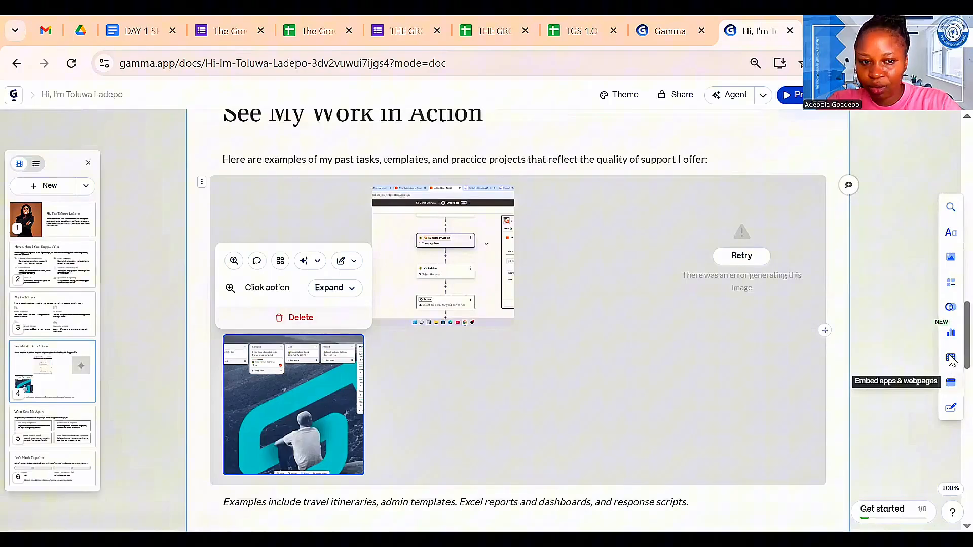
Step: Check the text style options for the italic examples caption below the See My Work in Action gallery
{"action": "scroll", "coordinate": [780, 374], "scroll_direction": "down", "scroll_amount": 3}
{"action": "scroll", "coordinate": [608, 400], "scroll_direction": "up", "scroll_amount": 1}
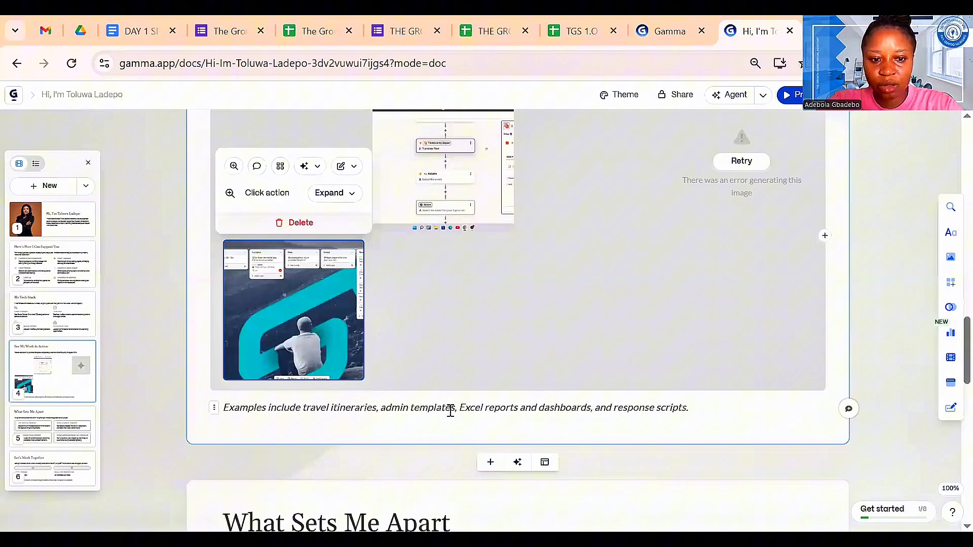
{"action": "left_click", "coordinate": [213, 409]}
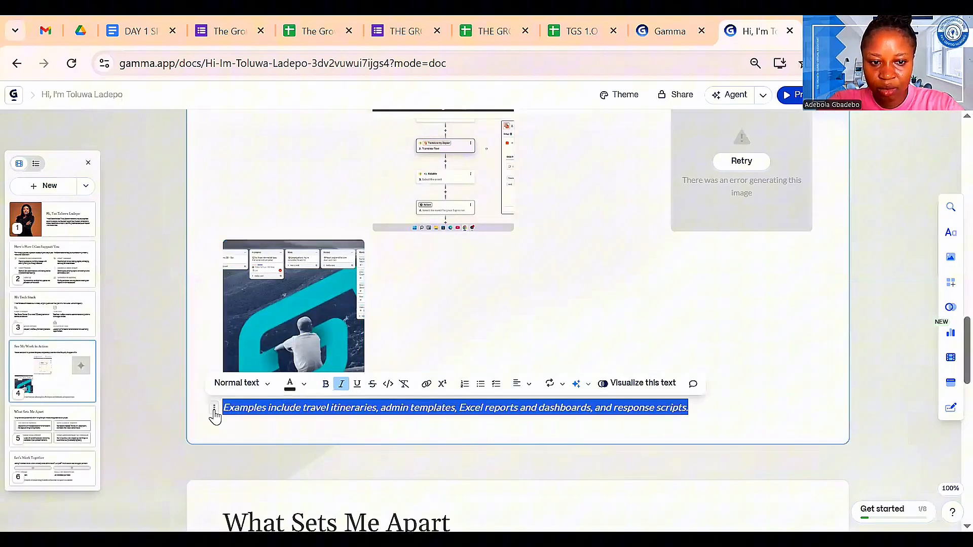
{"action": "left_click", "coordinate": [267, 387]}
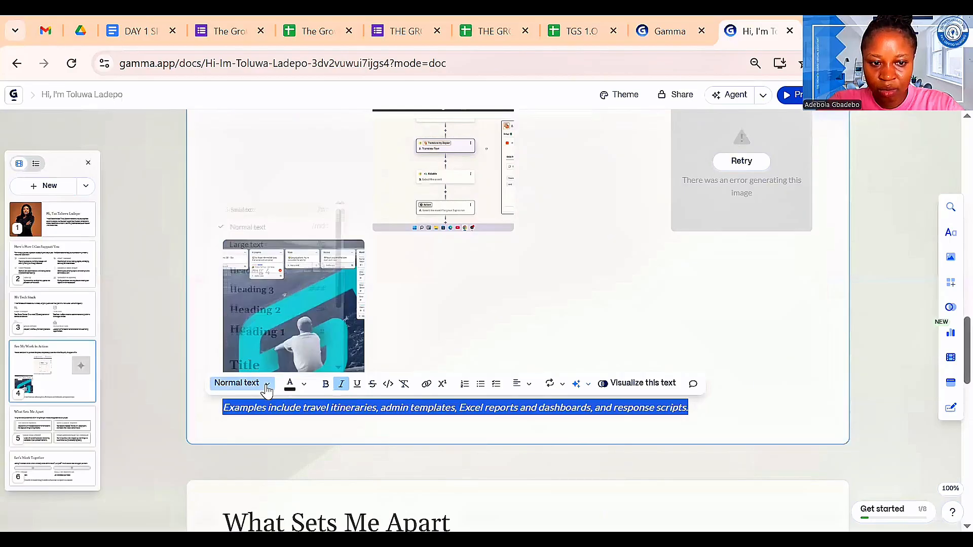
{"action": "left_click", "coordinate": [310, 416]}
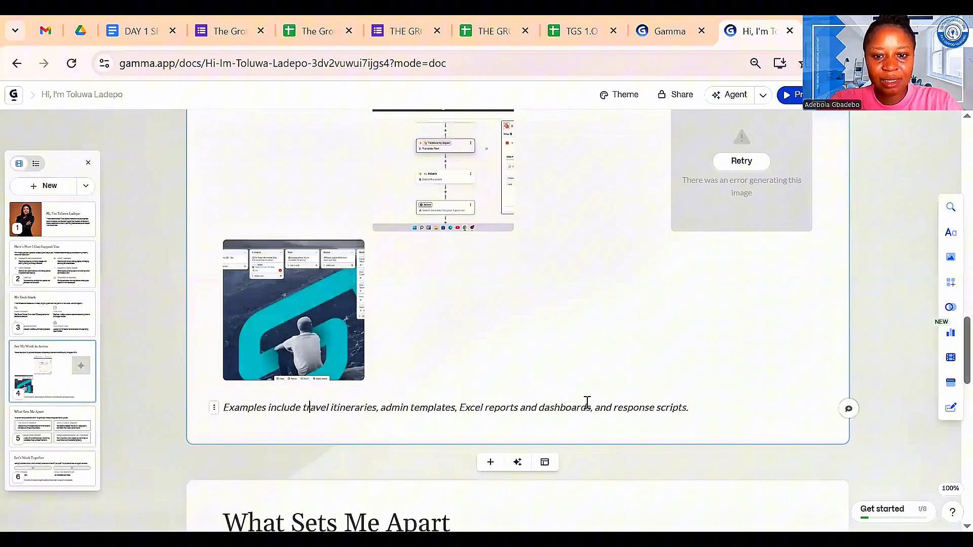
Step: Change the side line boxes on the What Sets Me Apart card to the Staircase layout
{"action": "scroll", "coordinate": [950, 405], "scroll_direction": "down", "scroll_amount": 3}
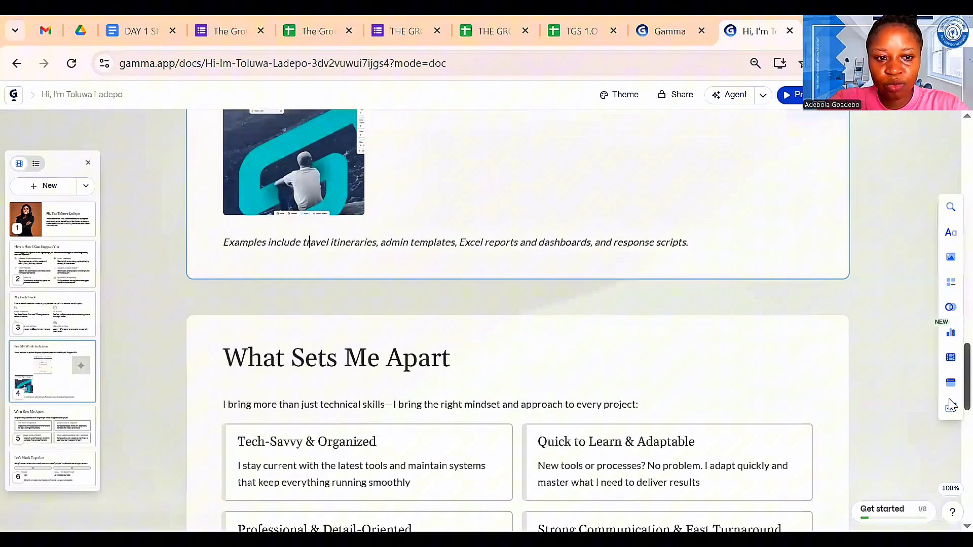
{"action": "scroll", "coordinate": [950, 405], "scroll_direction": "down", "scroll_amount": 2}
{"action": "scroll", "coordinate": [475, 347], "scroll_direction": "down", "scroll_amount": 1}
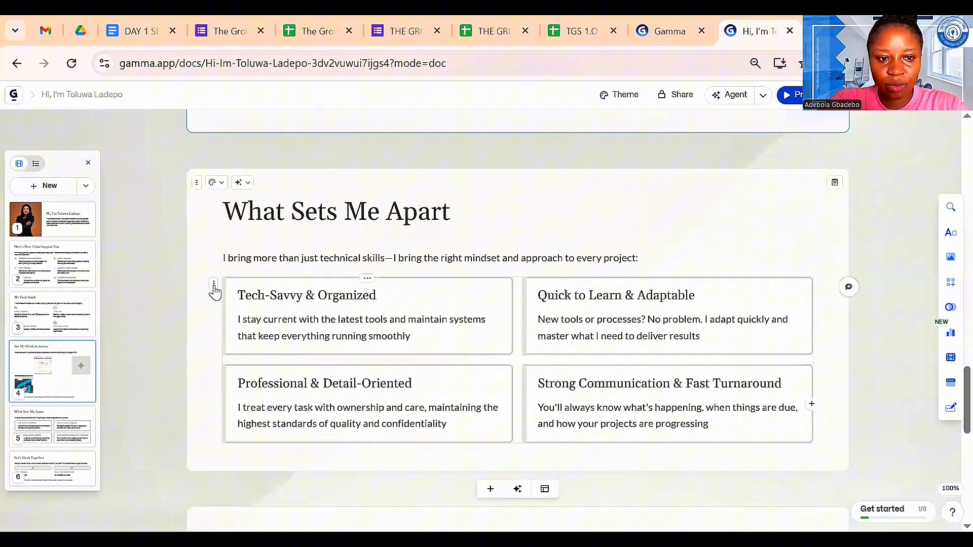
{"action": "left_click", "coordinate": [214, 287]}
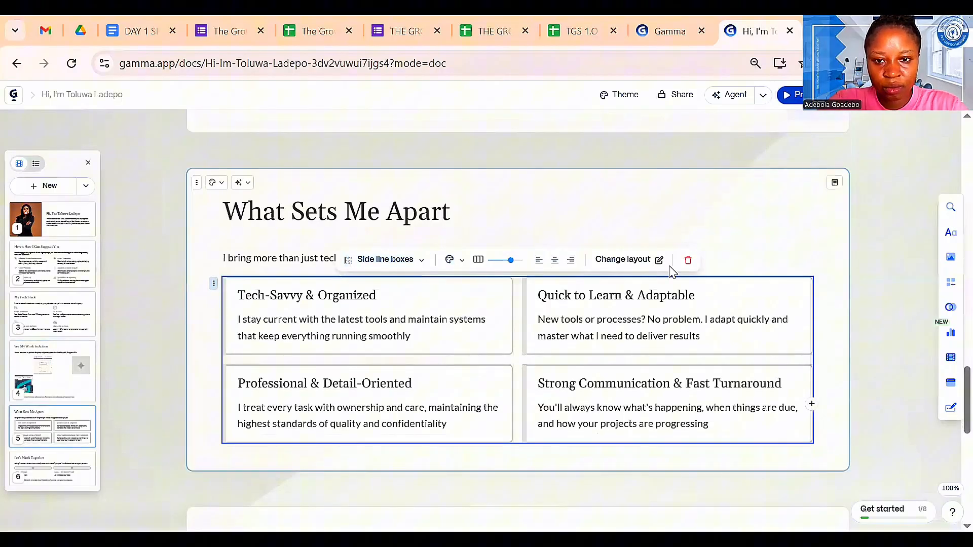
{"action": "left_click", "coordinate": [421, 260]}
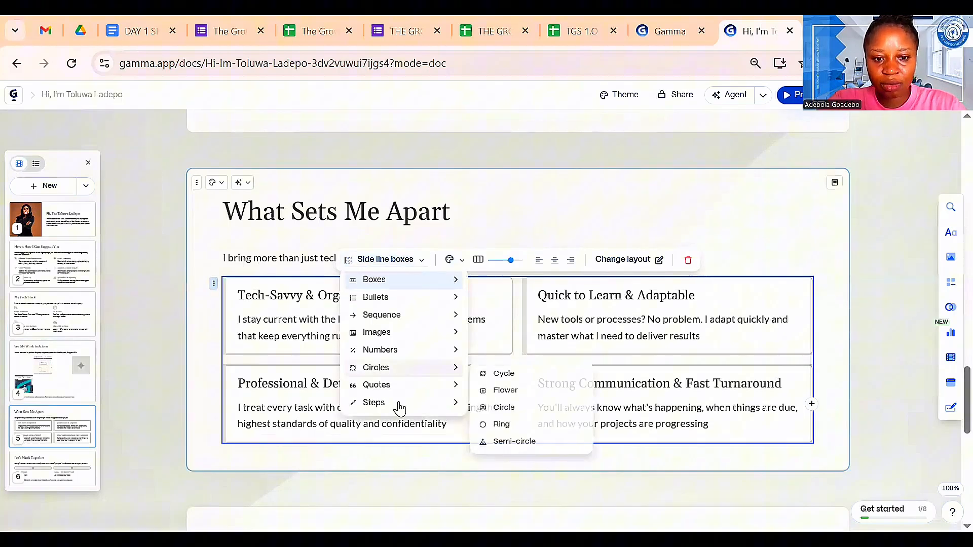
{"action": "mouse_move", "coordinate": [378, 412]}
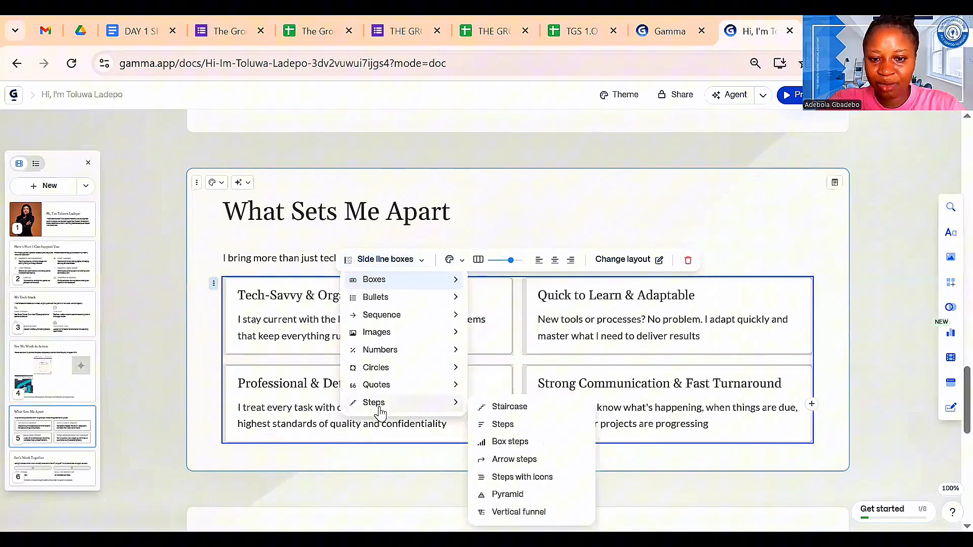
{"action": "left_click", "coordinate": [531, 406]}
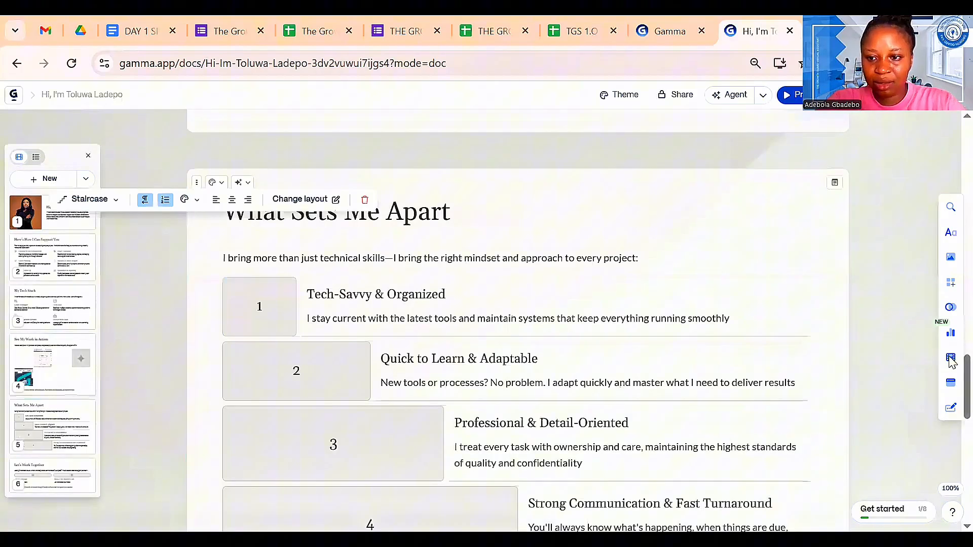
Step: Try the Images with text layout on the What Sets Me Apart card
{"action": "scroll", "coordinate": [951, 380], "scroll_direction": "down", "scroll_amount": 2}
{"action": "scroll", "coordinate": [951, 387], "scroll_direction": "down", "scroll_amount": 1}
{"action": "scroll", "coordinate": [950, 396], "scroll_direction": "up", "scroll_amount": 1}
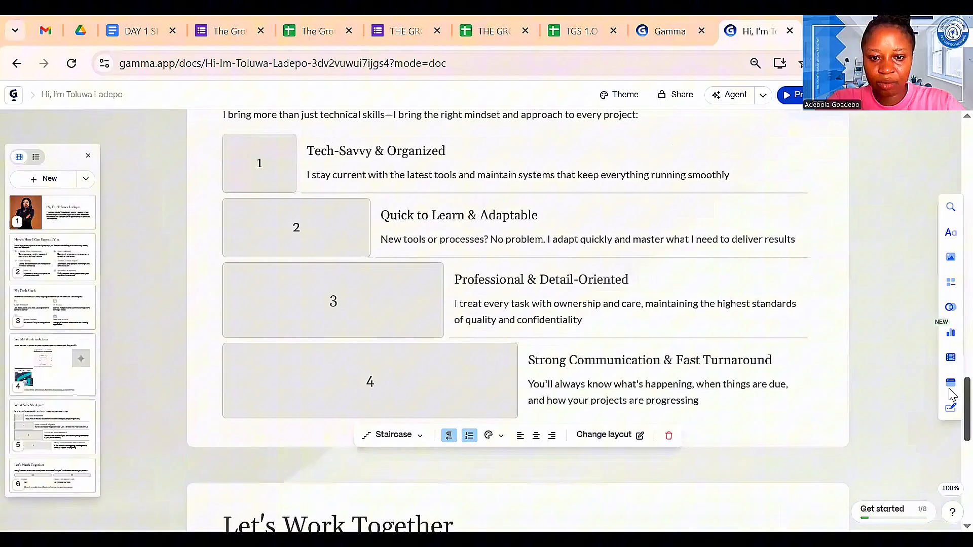
{"action": "scroll", "coordinate": [751, 441], "scroll_direction": "down", "scroll_amount": 1}
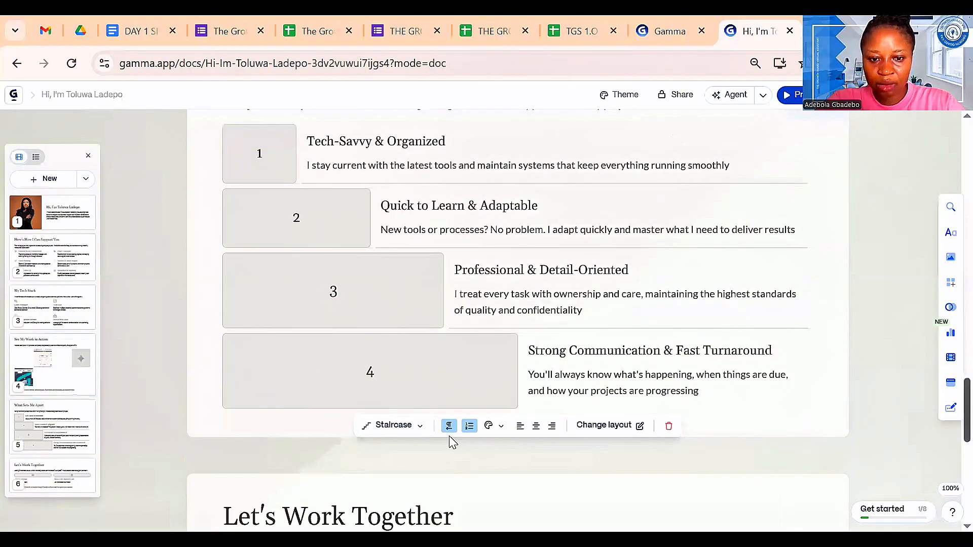
{"action": "left_click", "coordinate": [419, 427]}
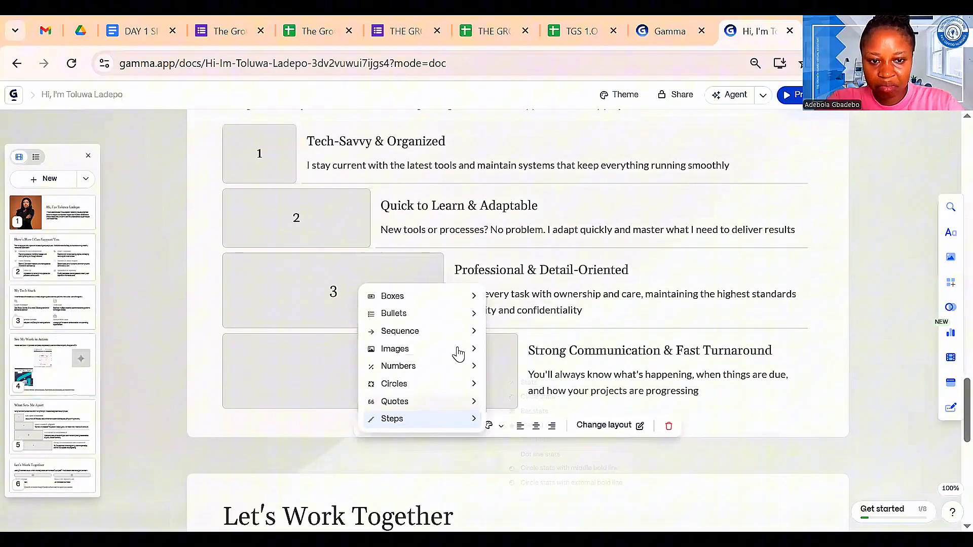
{"action": "mouse_move", "coordinate": [476, 349]}
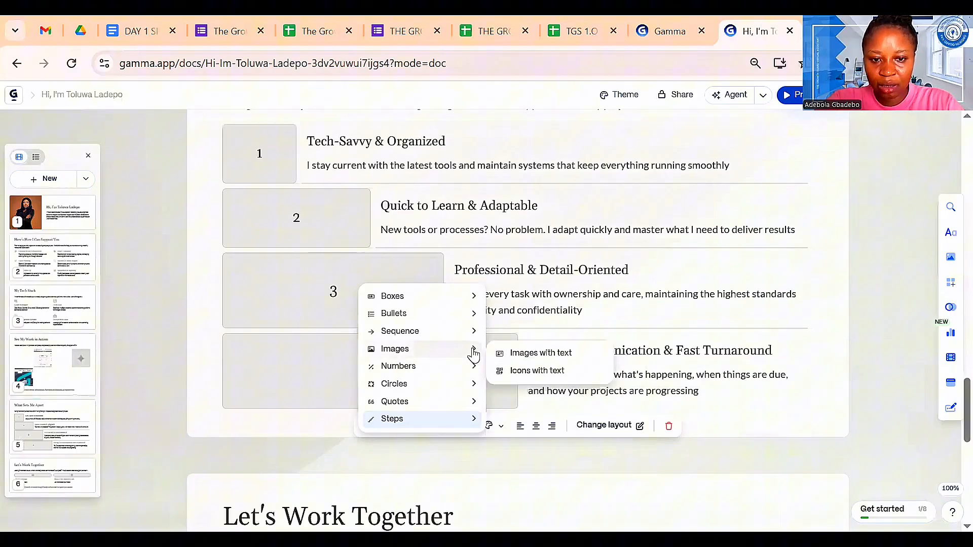
{"action": "left_click", "coordinate": [533, 354]}
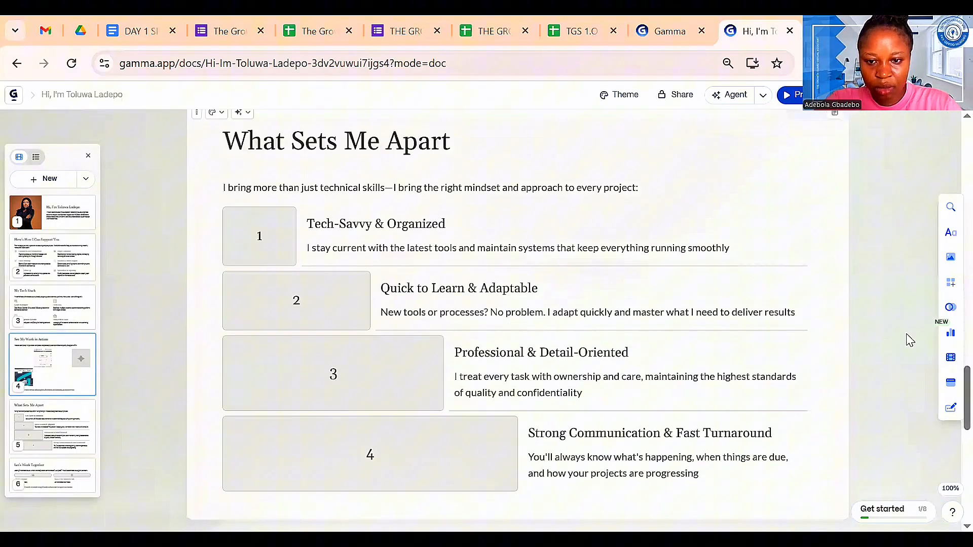
Step: Look at the suggested smart layouts for the contact boxes on the Let's Work Together card, and return to the first card
{"action": "scroll", "coordinate": [949, 389], "scroll_direction": "down", "scroll_amount": 2}
{"action": "scroll", "coordinate": [594, 296], "scroll_direction": "up", "scroll_amount": 1}
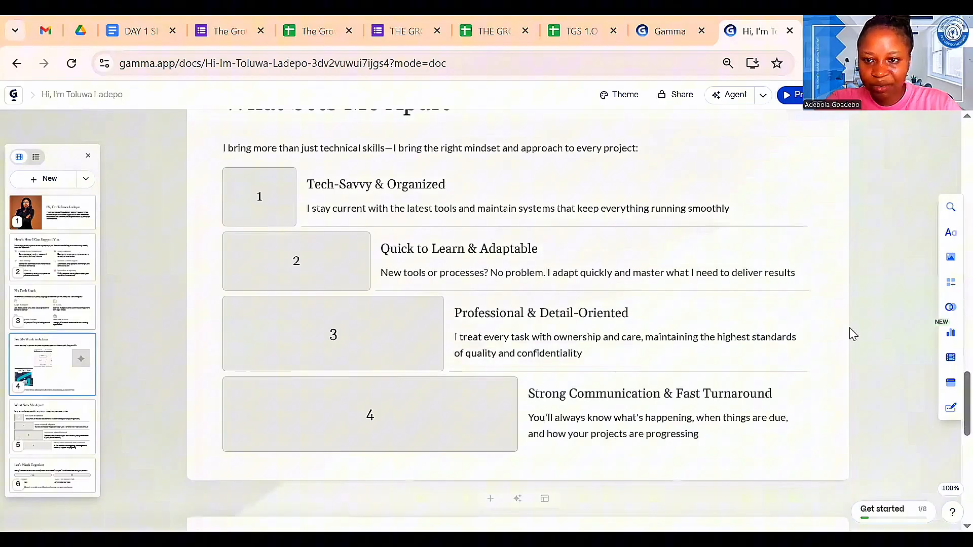
{"action": "scroll", "coordinate": [950, 435], "scroll_direction": "down", "scroll_amount": 5}
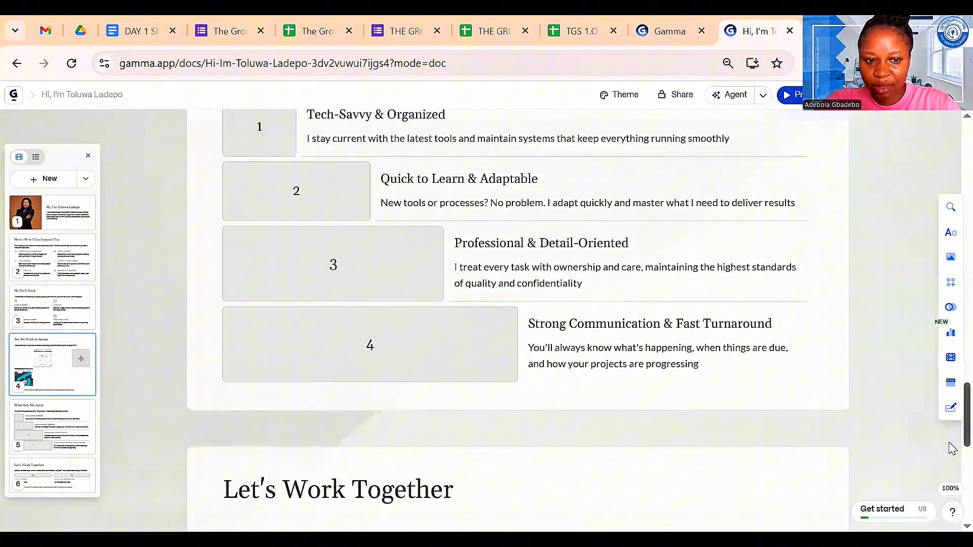
{"action": "scroll", "coordinate": [574, 311], "scroll_direction": "down", "scroll_amount": 1}
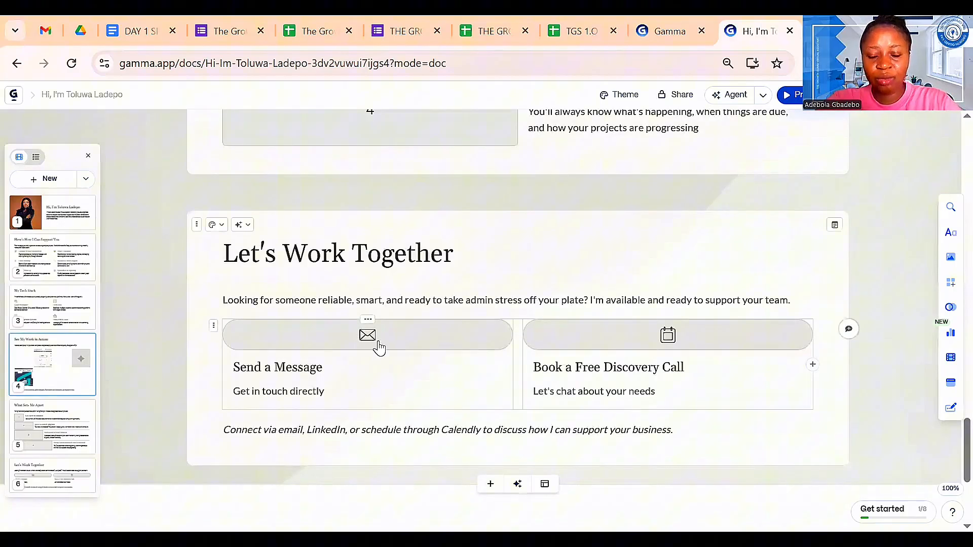
{"action": "left_click", "coordinate": [668, 321]}
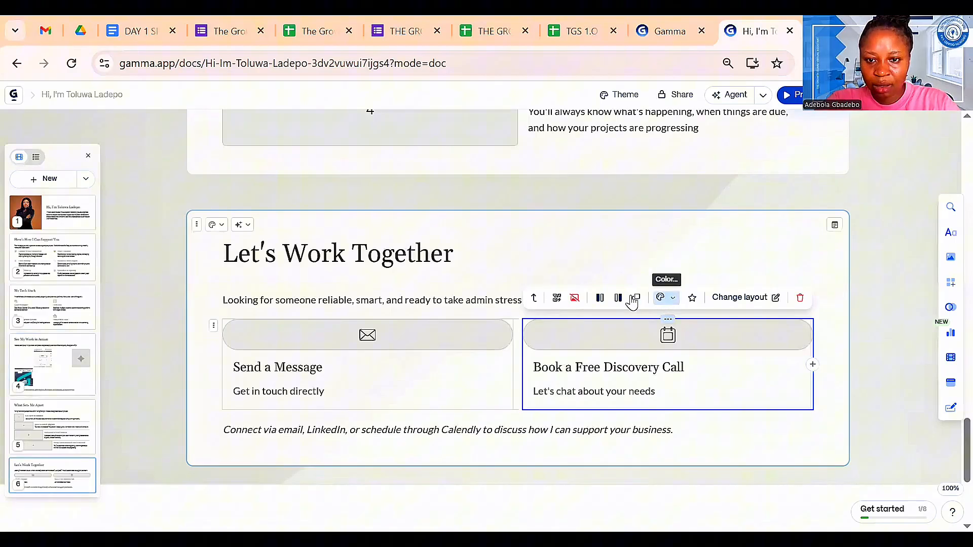
{"action": "left_click", "coordinate": [534, 299]}
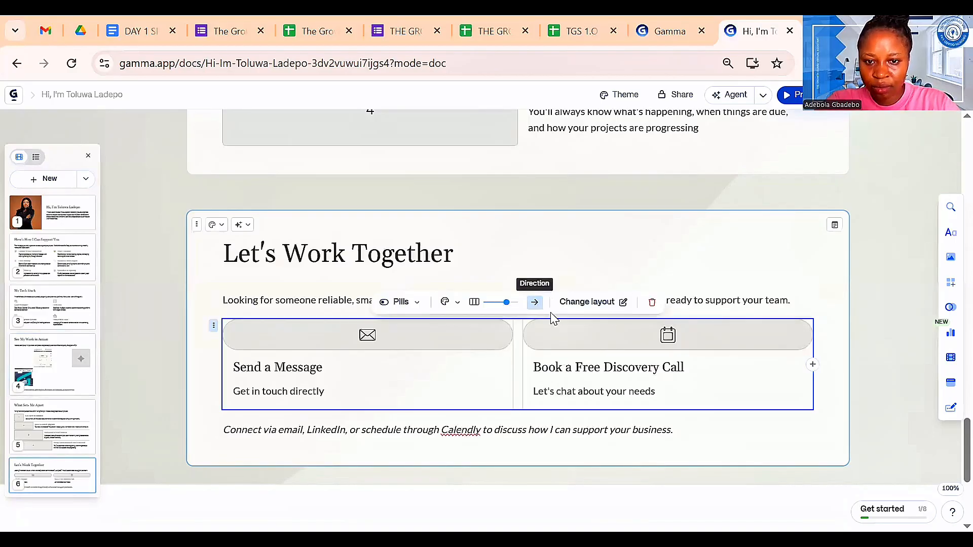
{"action": "left_click", "coordinate": [578, 306]}
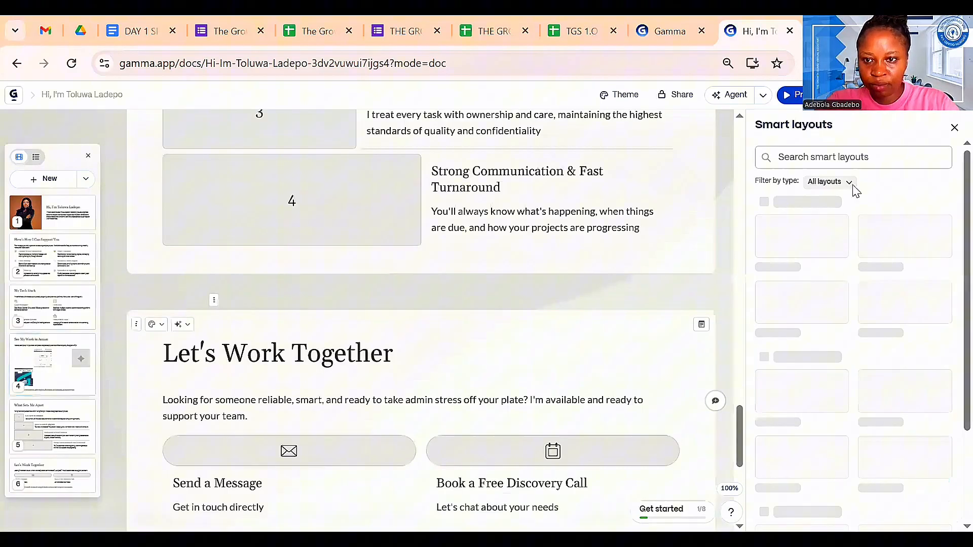
{"action": "scroll", "coordinate": [734, 441], "scroll_direction": "down", "scroll_amount": 4}
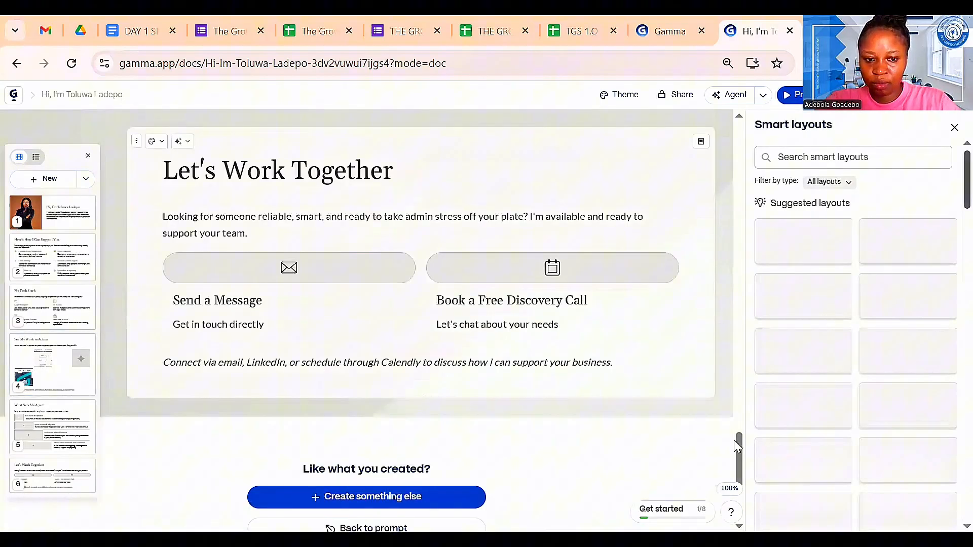
{"action": "scroll", "coordinate": [408, 391], "scroll_direction": "up", "scroll_amount": 3}
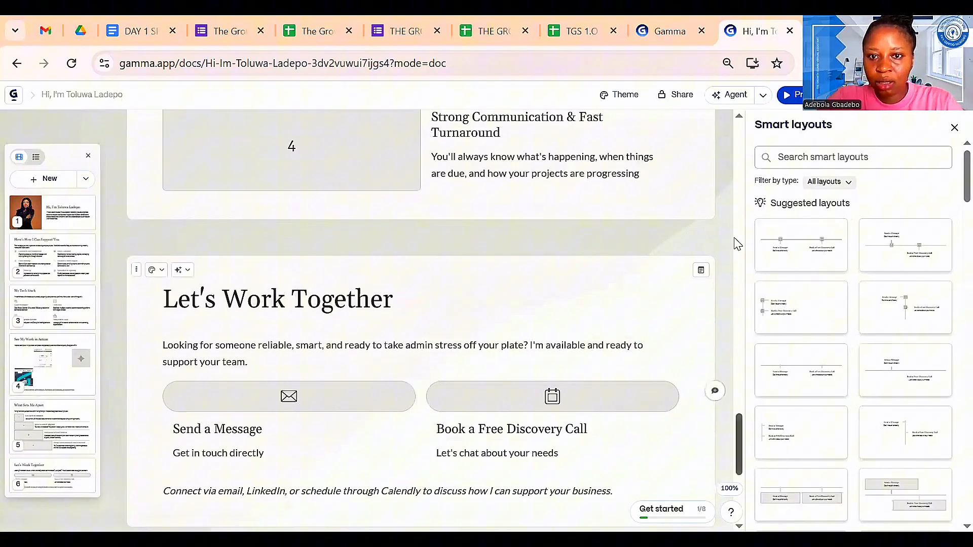
{"action": "left_click_drag", "start_coordinate": [738, 239], "coordinate": [732, 93]}
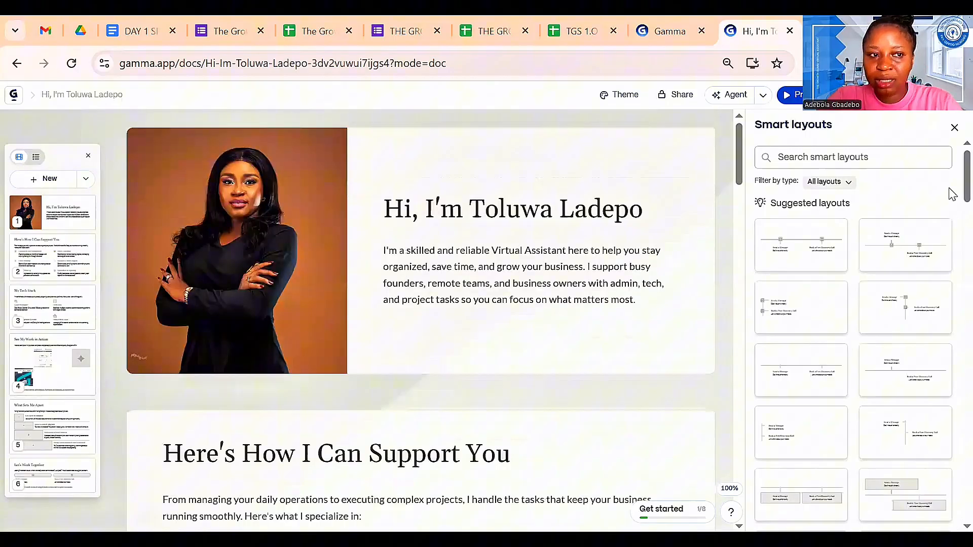
Step: Browse the available themes and apply the Velvet Tides theme to the whole portfolio
{"action": "left_click", "coordinate": [619, 96]}
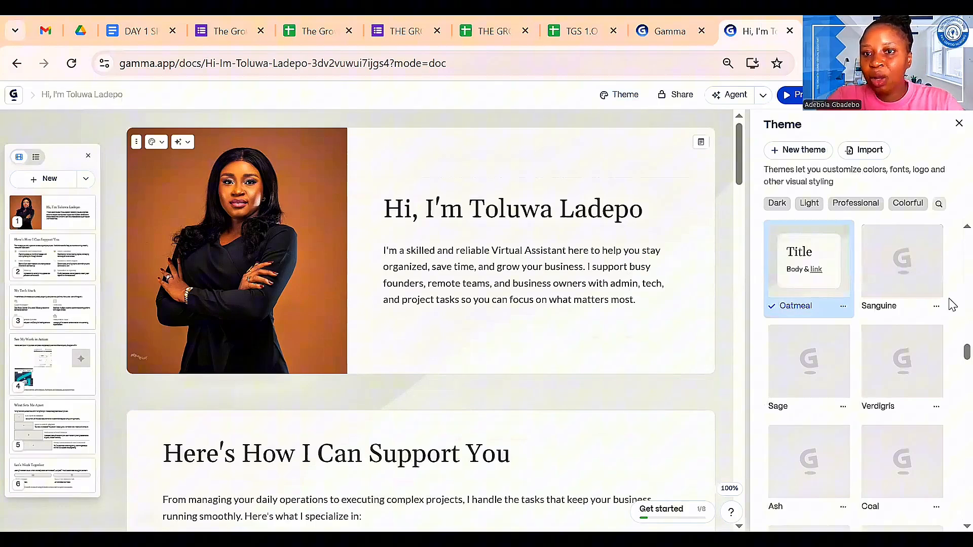
{"action": "scroll", "coordinate": [952, 375], "scroll_direction": "down", "scroll_amount": 8}
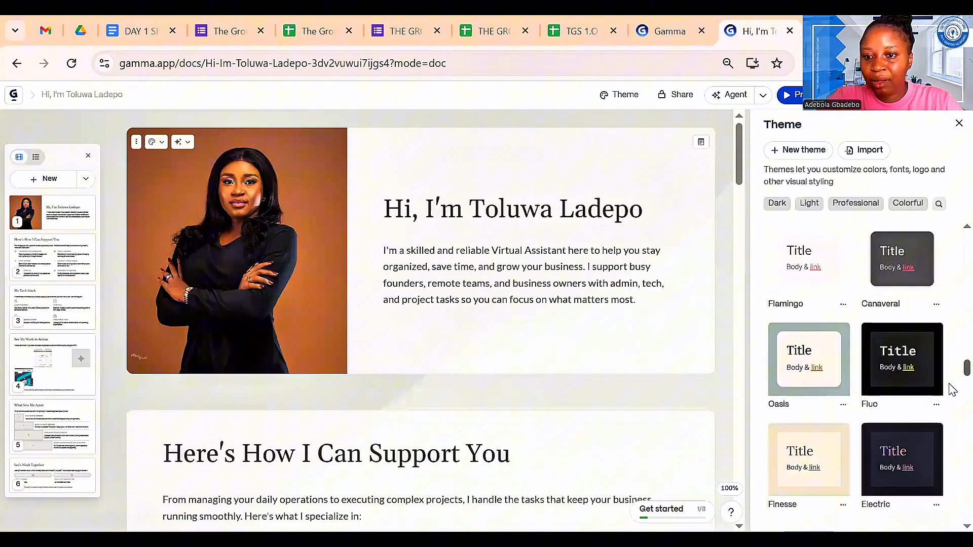
{"action": "scroll", "coordinate": [952, 405], "scroll_direction": "down", "scroll_amount": 3}
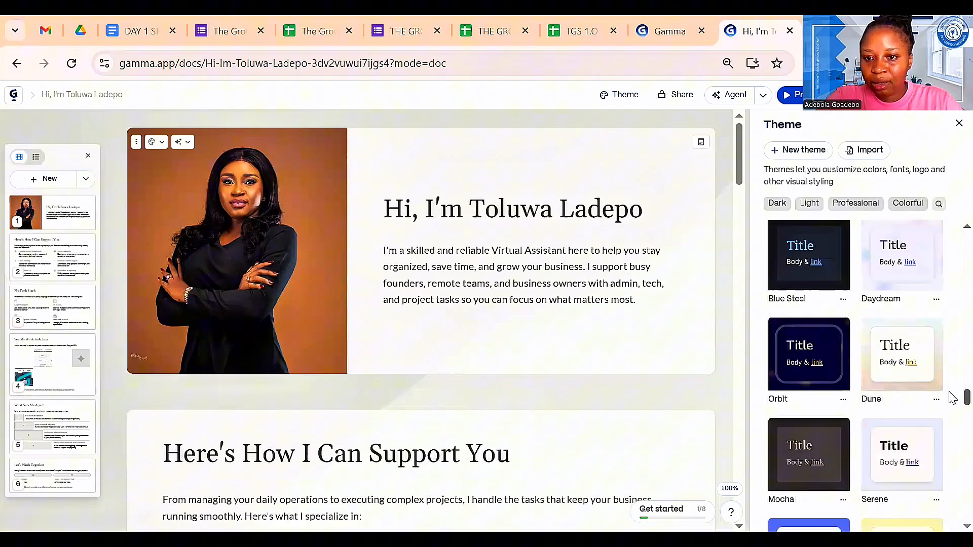
{"action": "scroll", "coordinate": [953, 421], "scroll_direction": "down", "scroll_amount": 3}
{"action": "scroll", "coordinate": [951, 424], "scroll_direction": "down", "scroll_amount": 1}
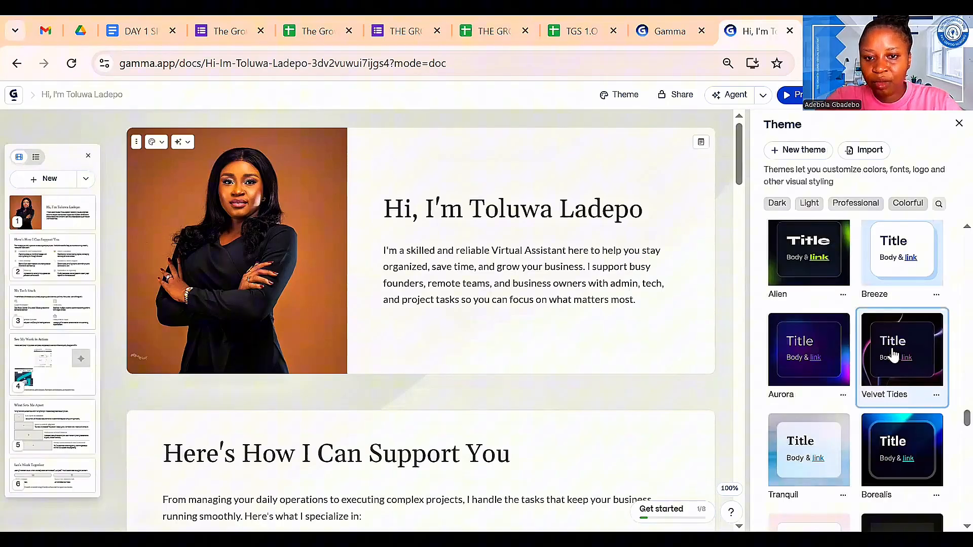
{"action": "left_click", "coordinate": [945, 379]}
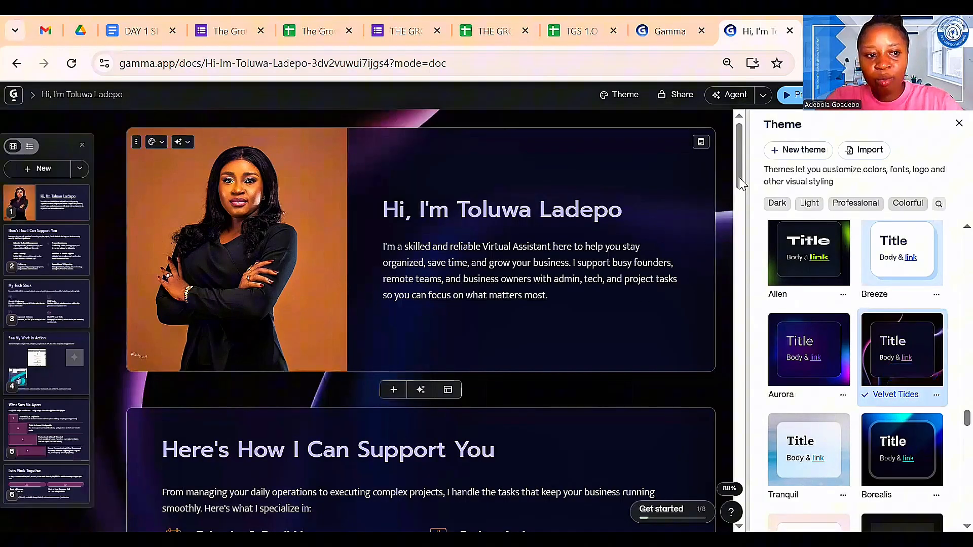
Step: Review the portfolio cards in the applied theme and check the image options for the portrait on the first card
{"action": "scroll", "coordinate": [738, 253], "scroll_direction": "down", "scroll_amount": 6}
{"action": "scroll", "coordinate": [752, 300], "scroll_direction": "down", "scroll_amount": 10}
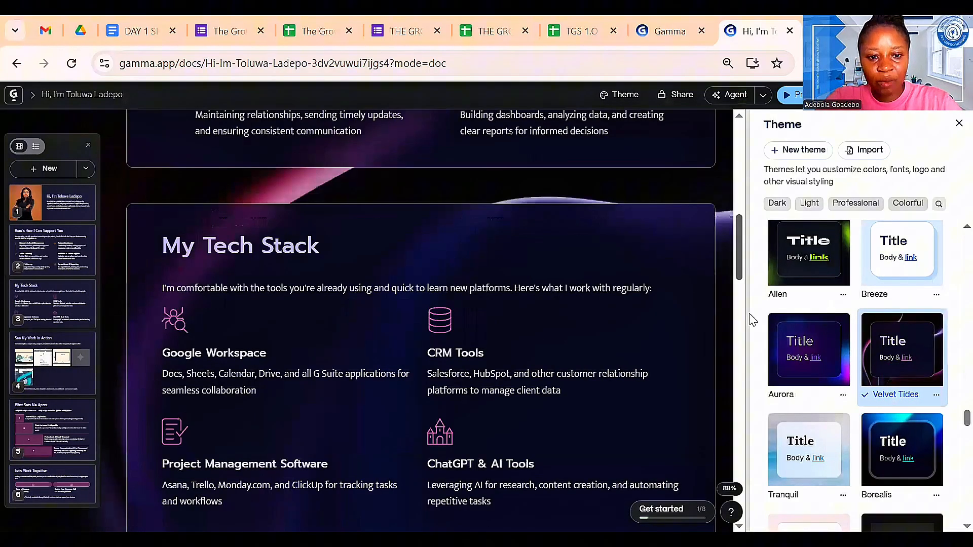
{"action": "scroll", "coordinate": [752, 355], "scroll_direction": "down", "scroll_amount": 2}
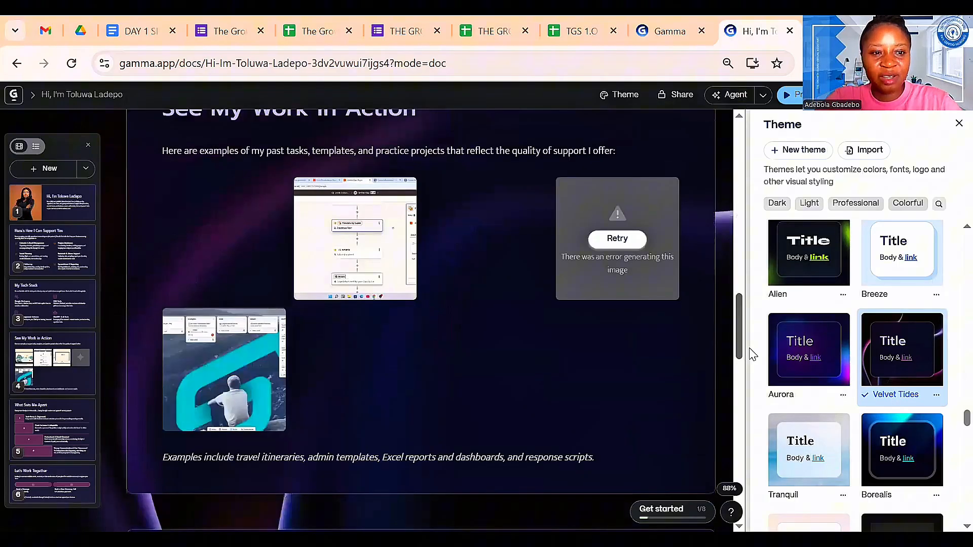
{"action": "scroll", "coordinate": [749, 384], "scroll_direction": "down", "scroll_amount": 15}
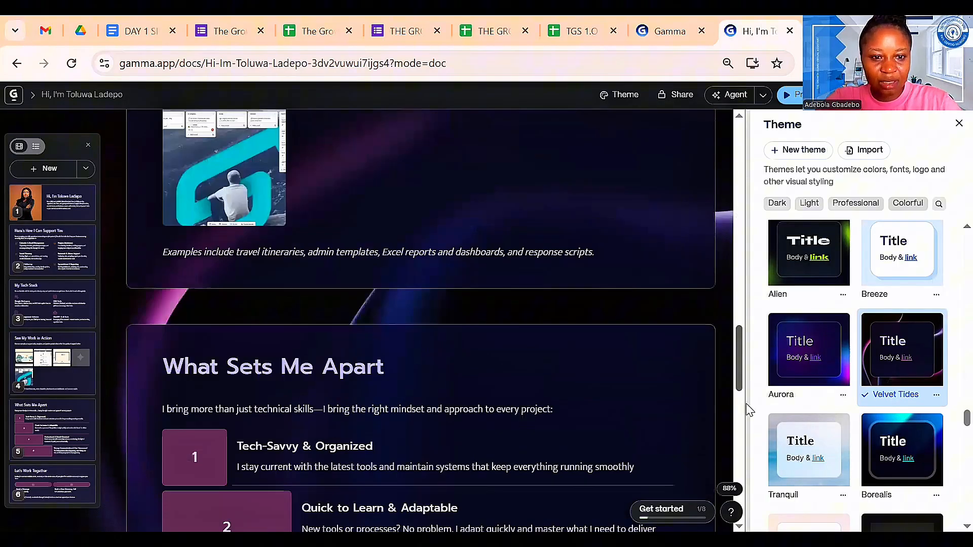
{"action": "scroll", "coordinate": [757, 494], "scroll_direction": "down", "scroll_amount": 3}
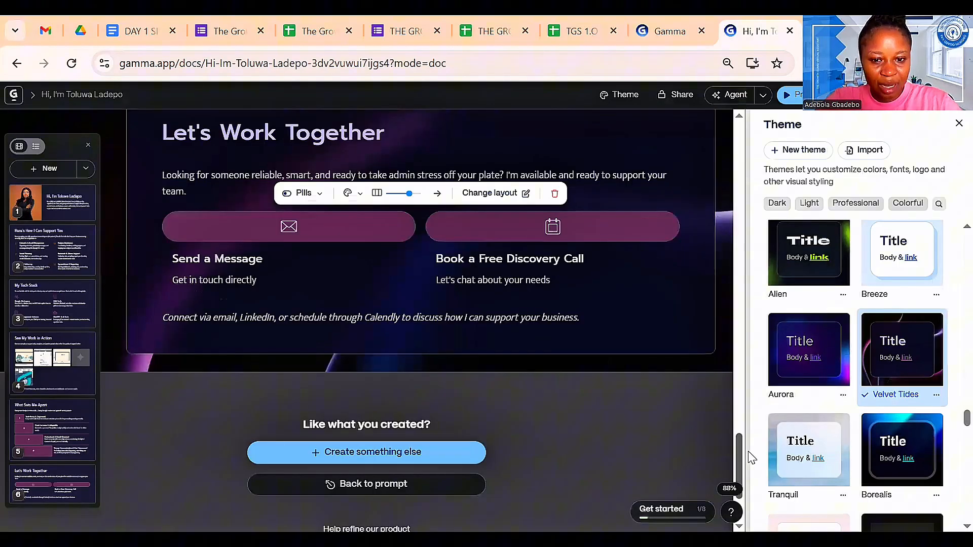
{"action": "scroll", "coordinate": [723, 353], "scroll_direction": "up", "scroll_amount": 16}
{"action": "scroll", "coordinate": [707, 372], "scroll_direction": "down", "scroll_amount": 3}
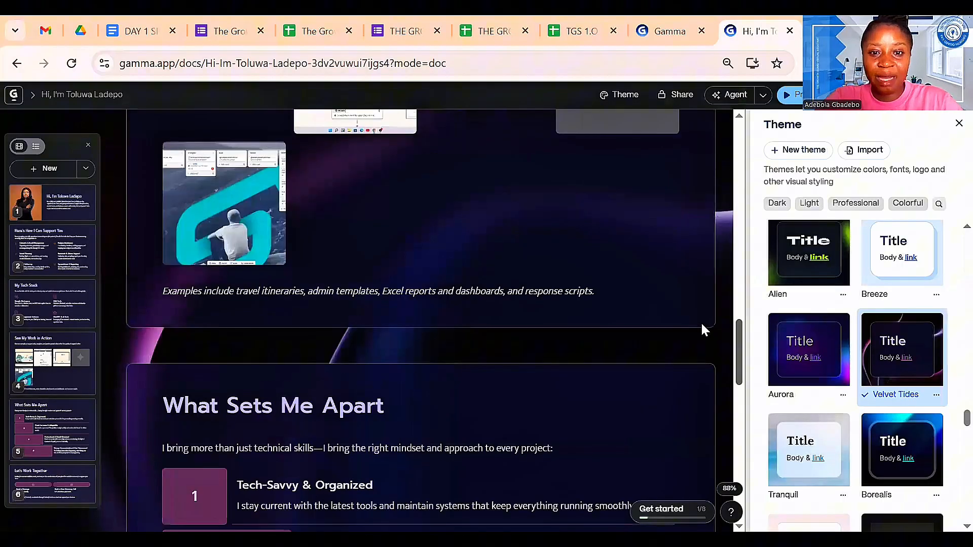
{"action": "scroll", "coordinate": [700, 321], "scroll_direction": "up", "scroll_amount": 12}
{"action": "scroll", "coordinate": [680, 130], "scroll_direction": "up", "scroll_amount": 5}
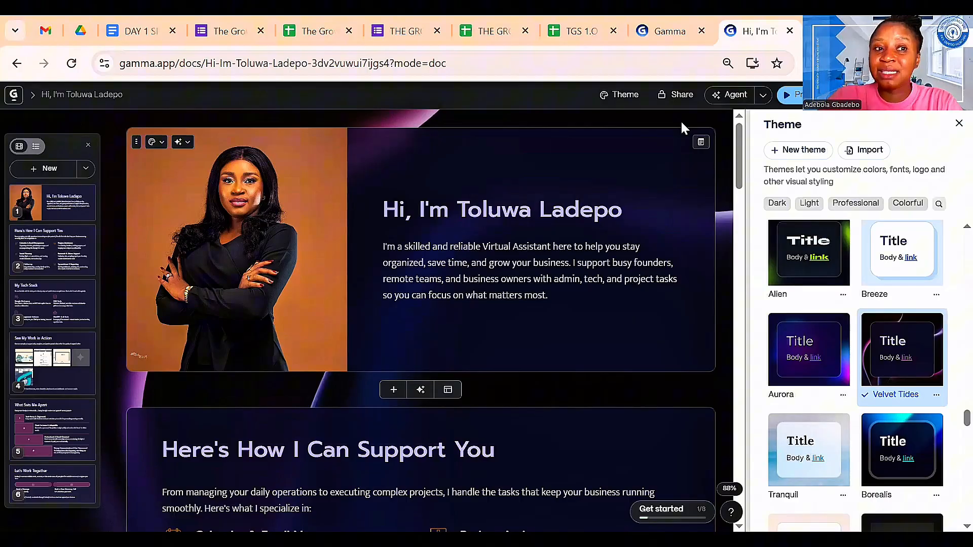
{"action": "right_click", "coordinate": [255, 223]}
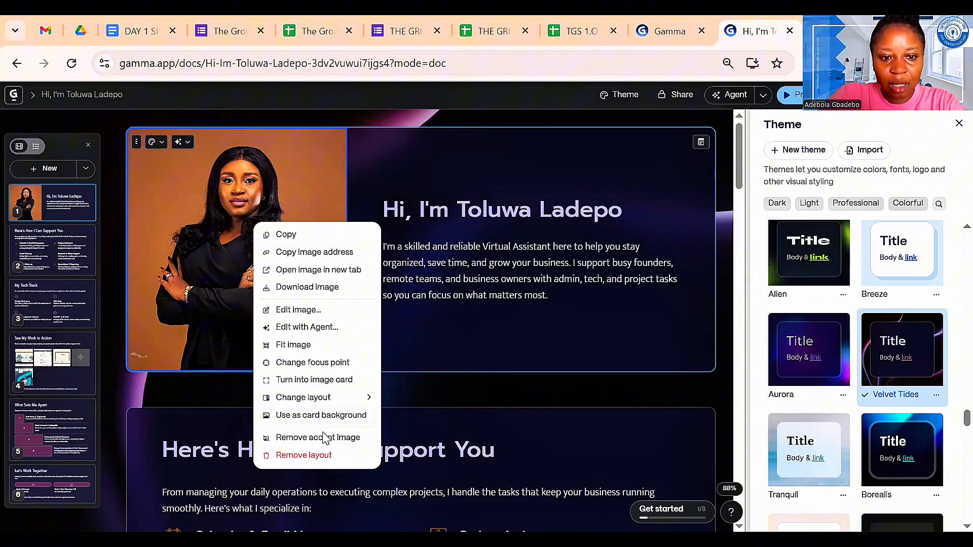
{"action": "left_click", "coordinate": [588, 143]}
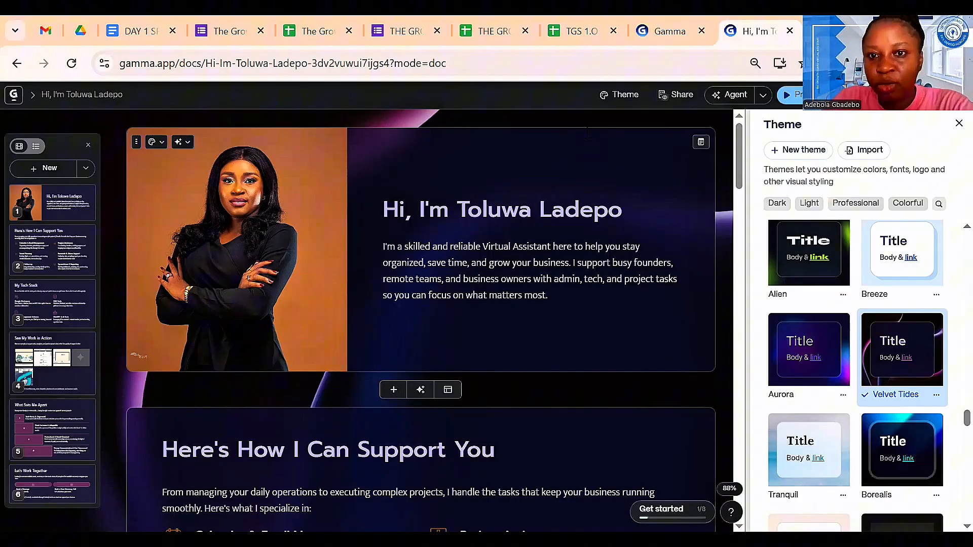
Step: Set link sharing for anyone with the link to View access and copy the portfolio's link
{"action": "left_click", "coordinate": [677, 95]}
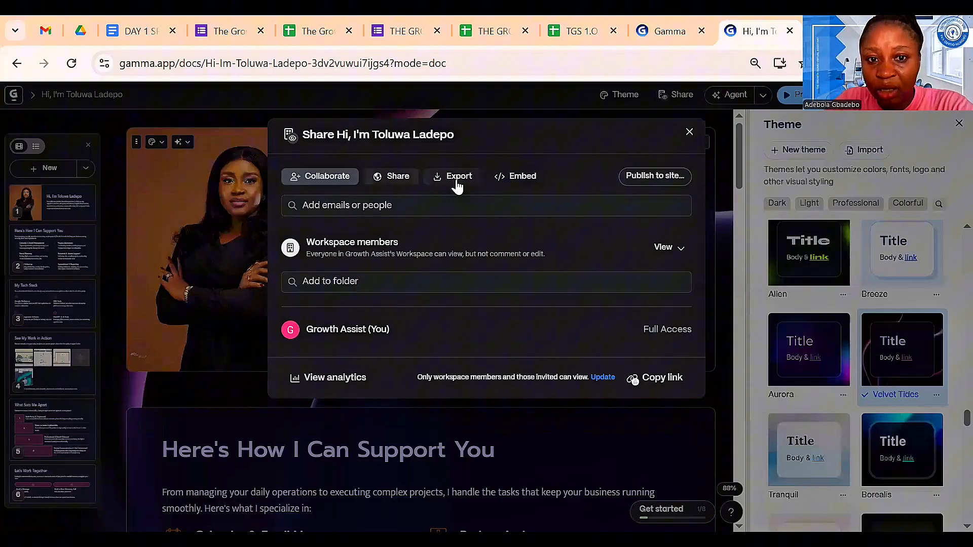
{"action": "left_click", "coordinate": [396, 182]}
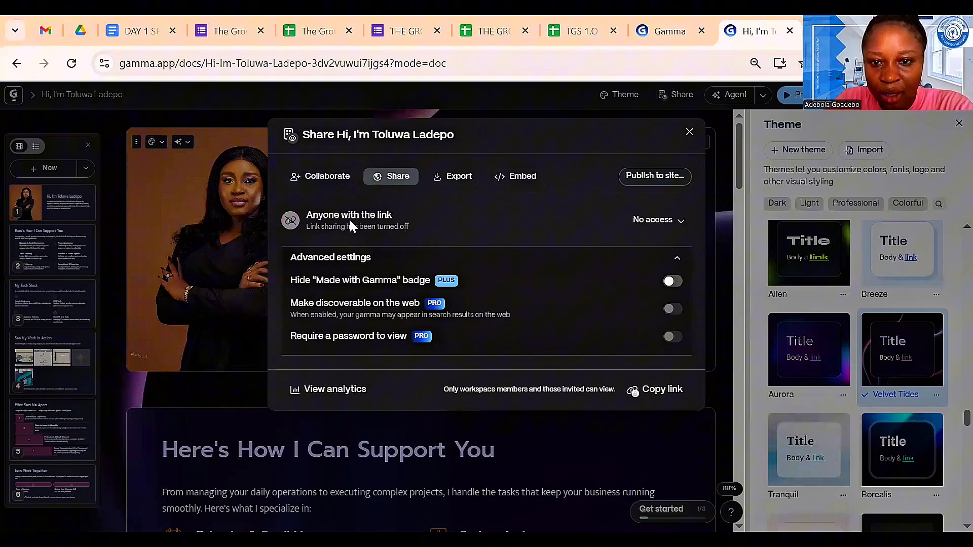
{"action": "left_click", "coordinate": [658, 221]}
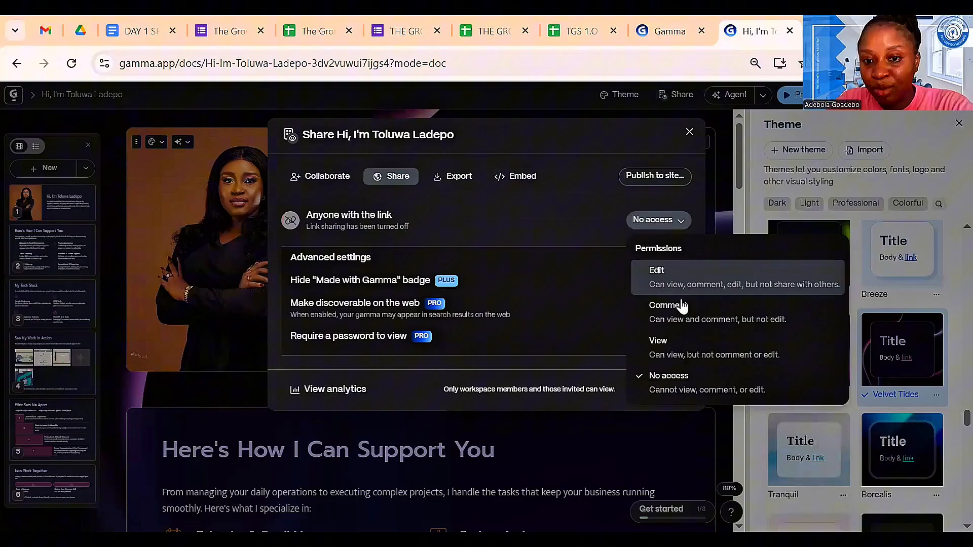
{"action": "left_click", "coordinate": [668, 344]}
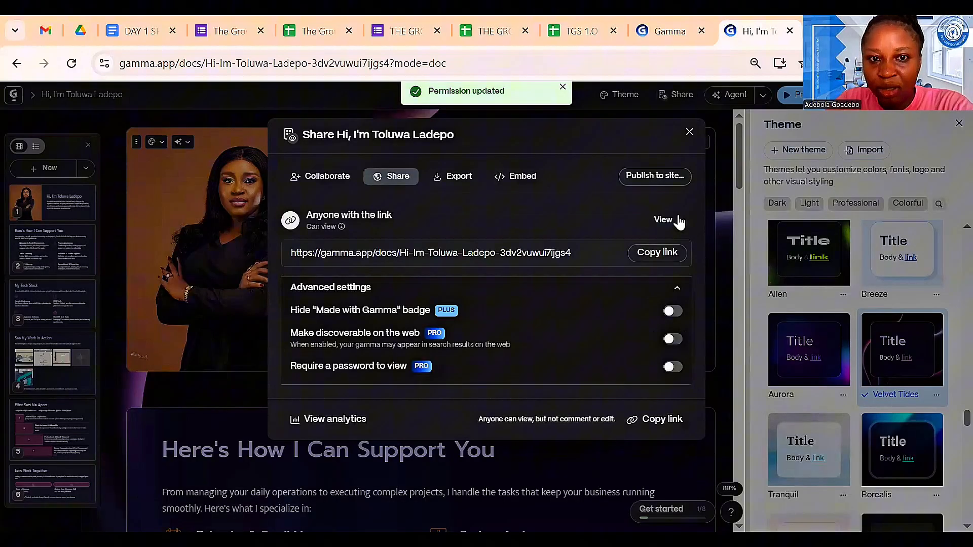
{"action": "left_click", "coordinate": [663, 253]}
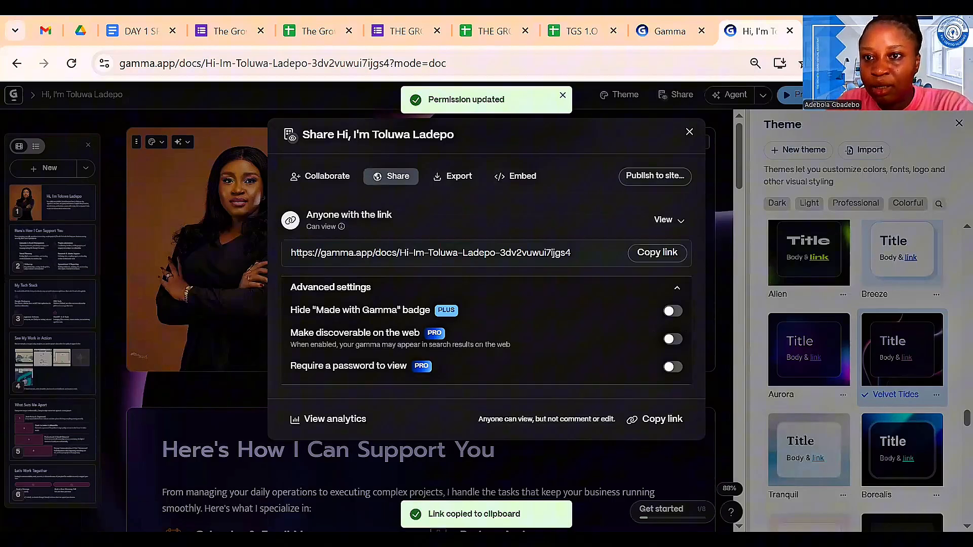
Step: Open the copied portfolio link in a new browser tab
{"action": "key", "text": "ctrl+t"}
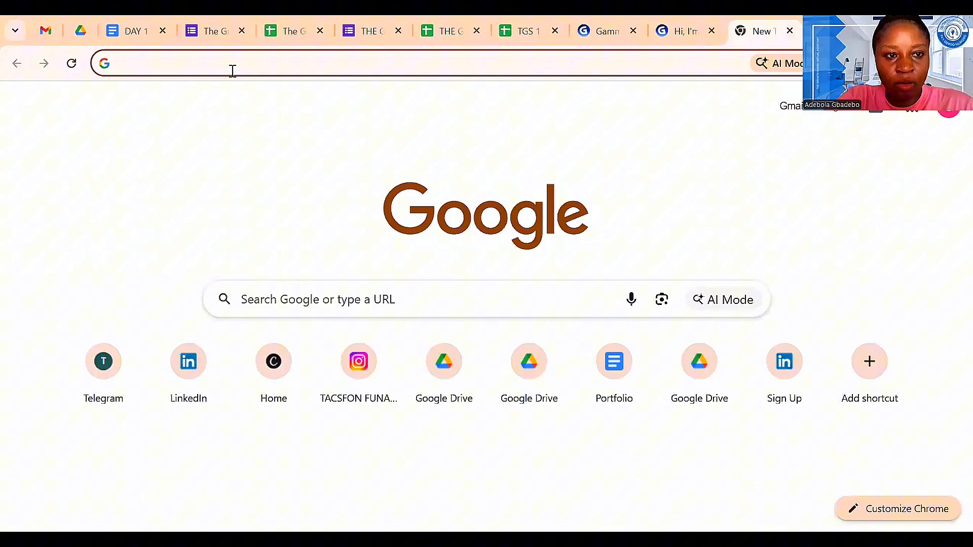
{"action": "key", "text": "ctrl+v"}
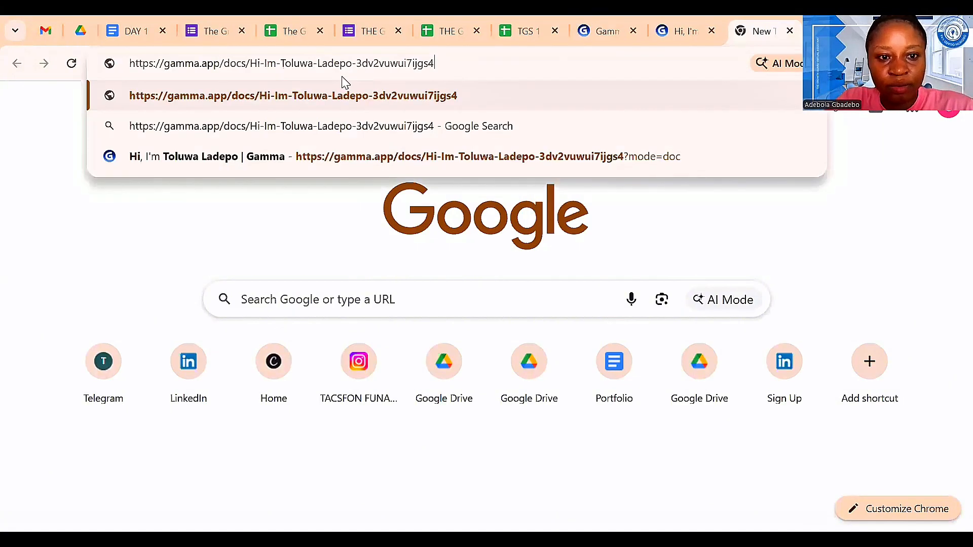
{"action": "left_click", "coordinate": [375, 98]}
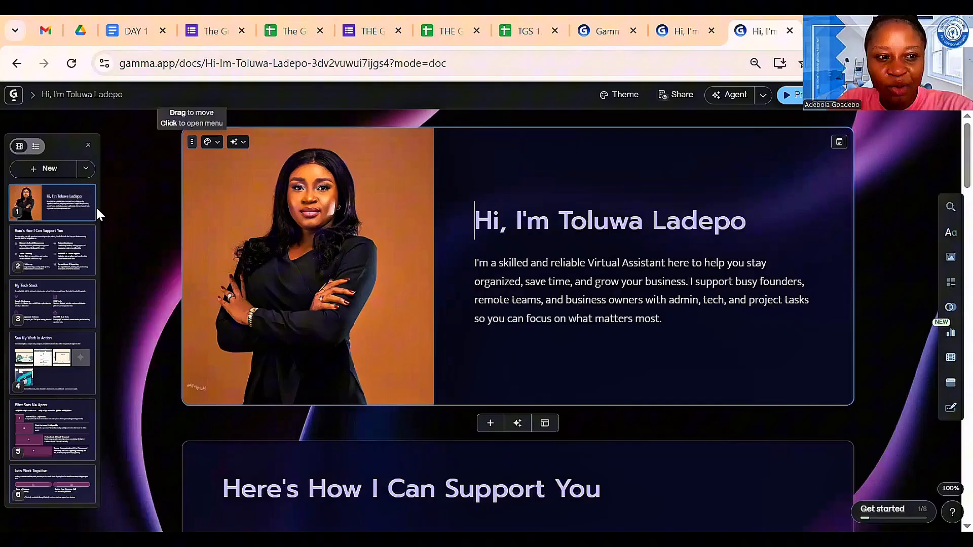
Step: Examine the shared portfolio card by card from Here's How I Can Support You to Let's Work Together, and back to My Tech Stack
{"action": "left_click", "coordinate": [65, 261]}
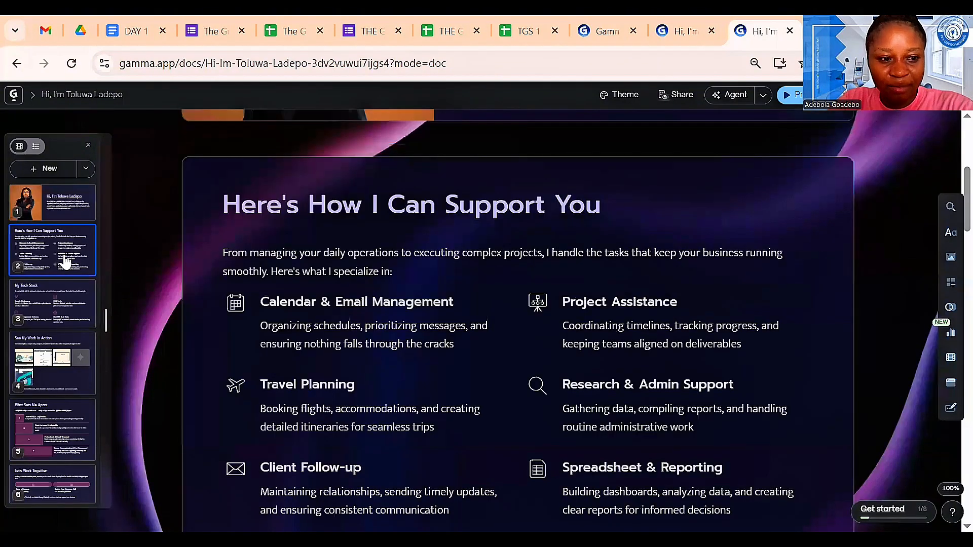
{"action": "left_click", "coordinate": [62, 306]}
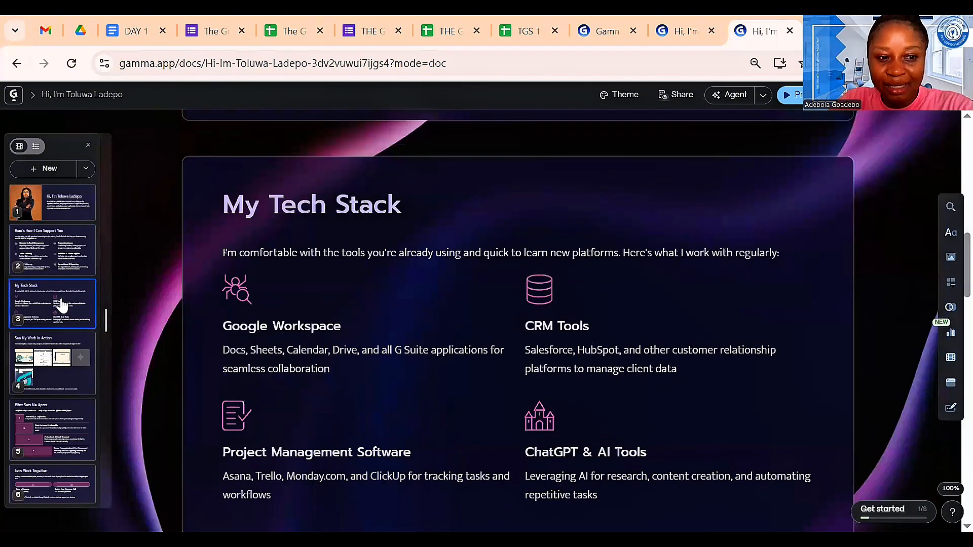
{"action": "left_click", "coordinate": [62, 355]}
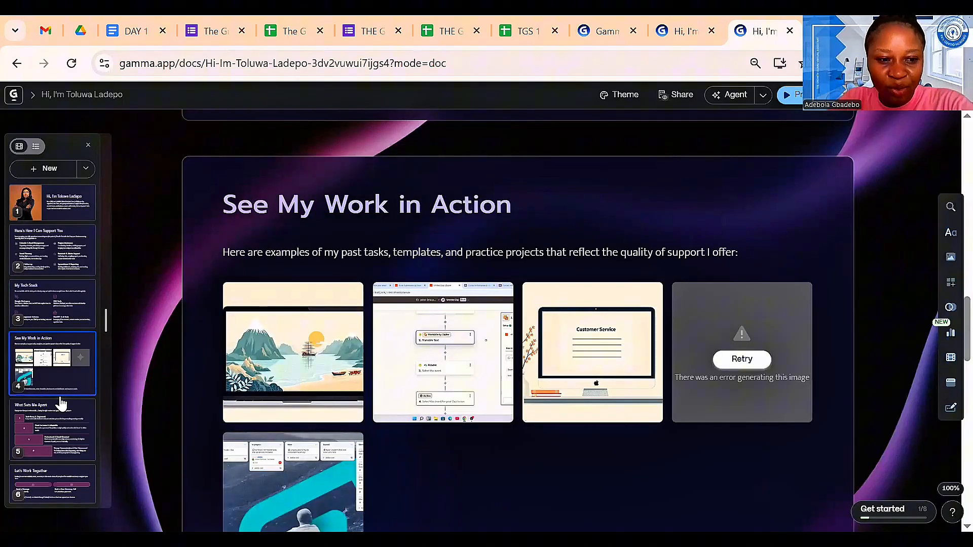
{"action": "left_click", "coordinate": [50, 448]}
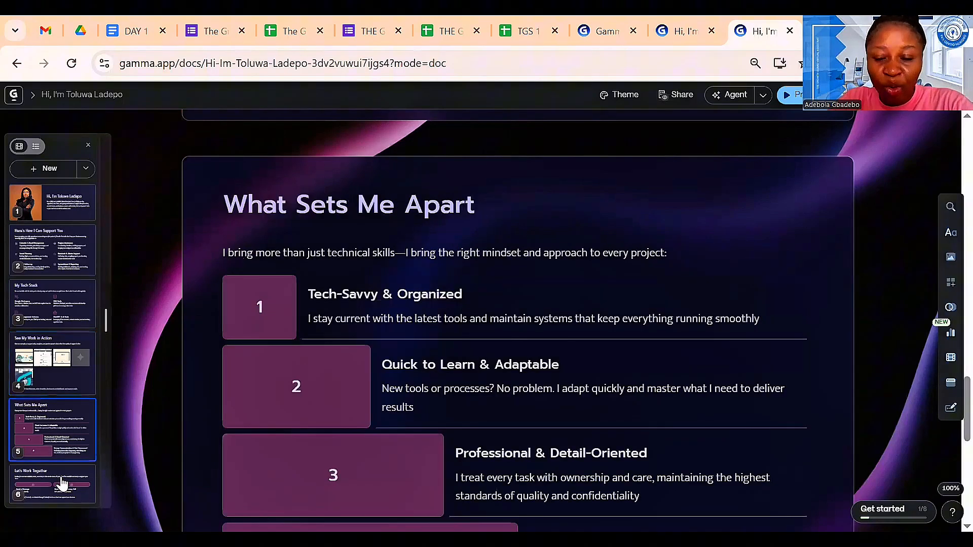
{"action": "left_click", "coordinate": [64, 493]}
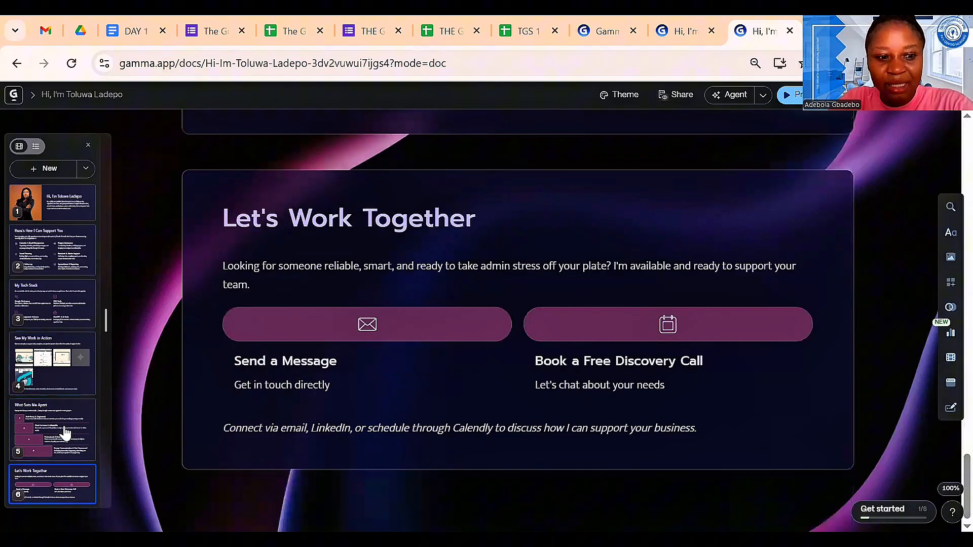
{"action": "left_click", "coordinate": [63, 428]}
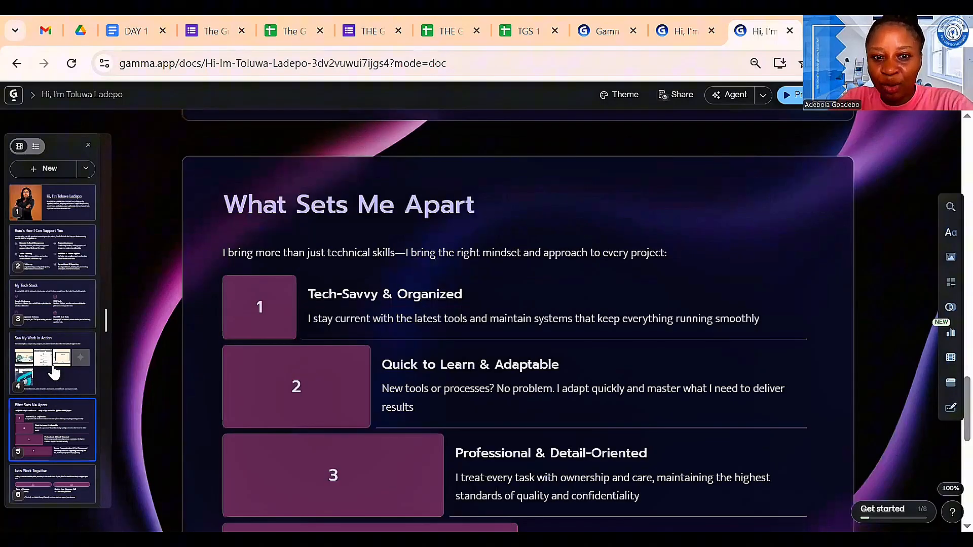
{"action": "left_click", "coordinate": [55, 372]}
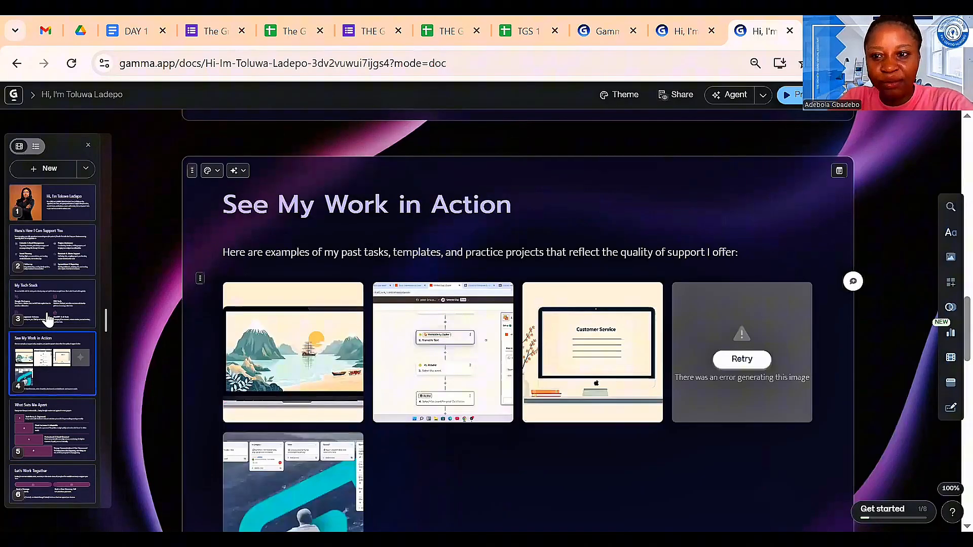
{"action": "left_click", "coordinate": [48, 318]}
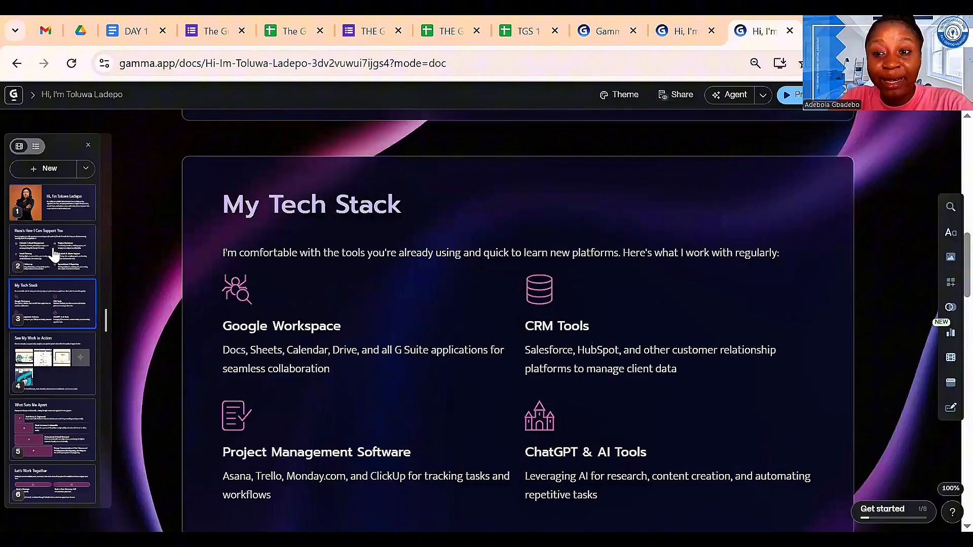